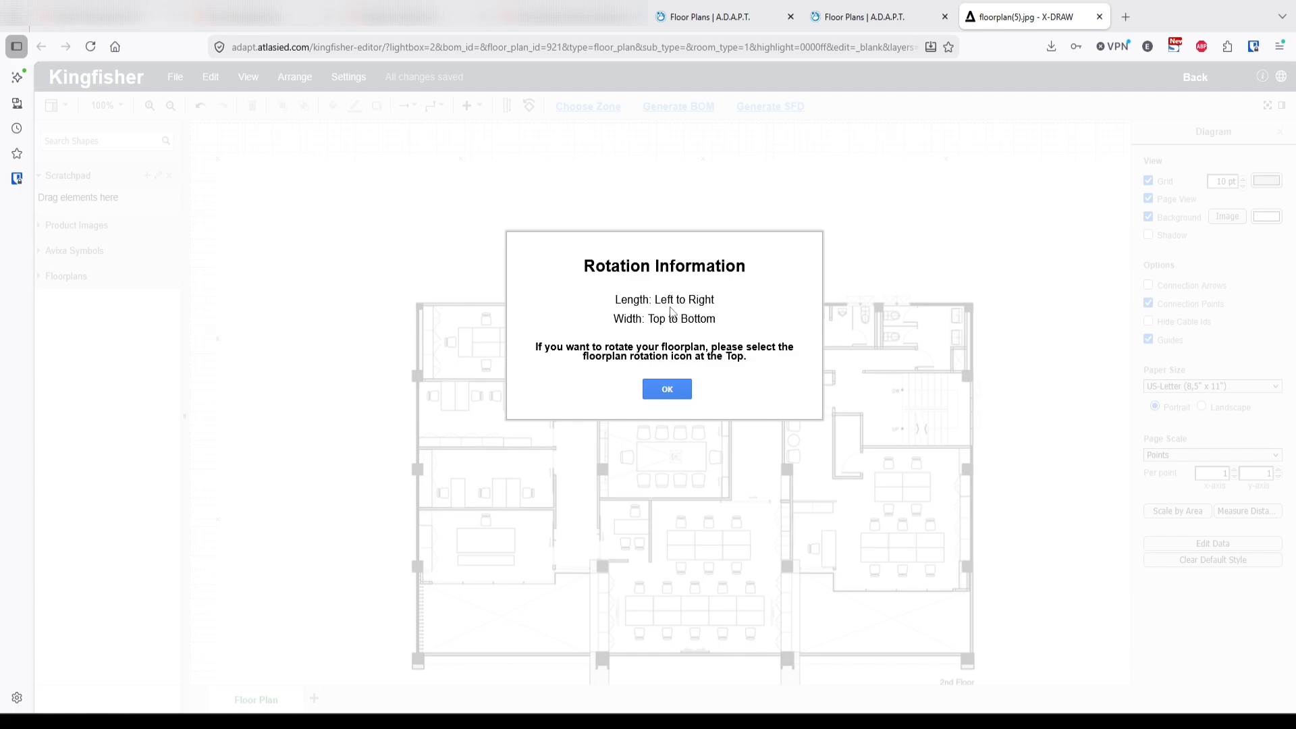
Step: Dismiss the rotation information and look over the floor plan down to its scale bar
{"action": "left_click", "coordinate": [667, 389]}
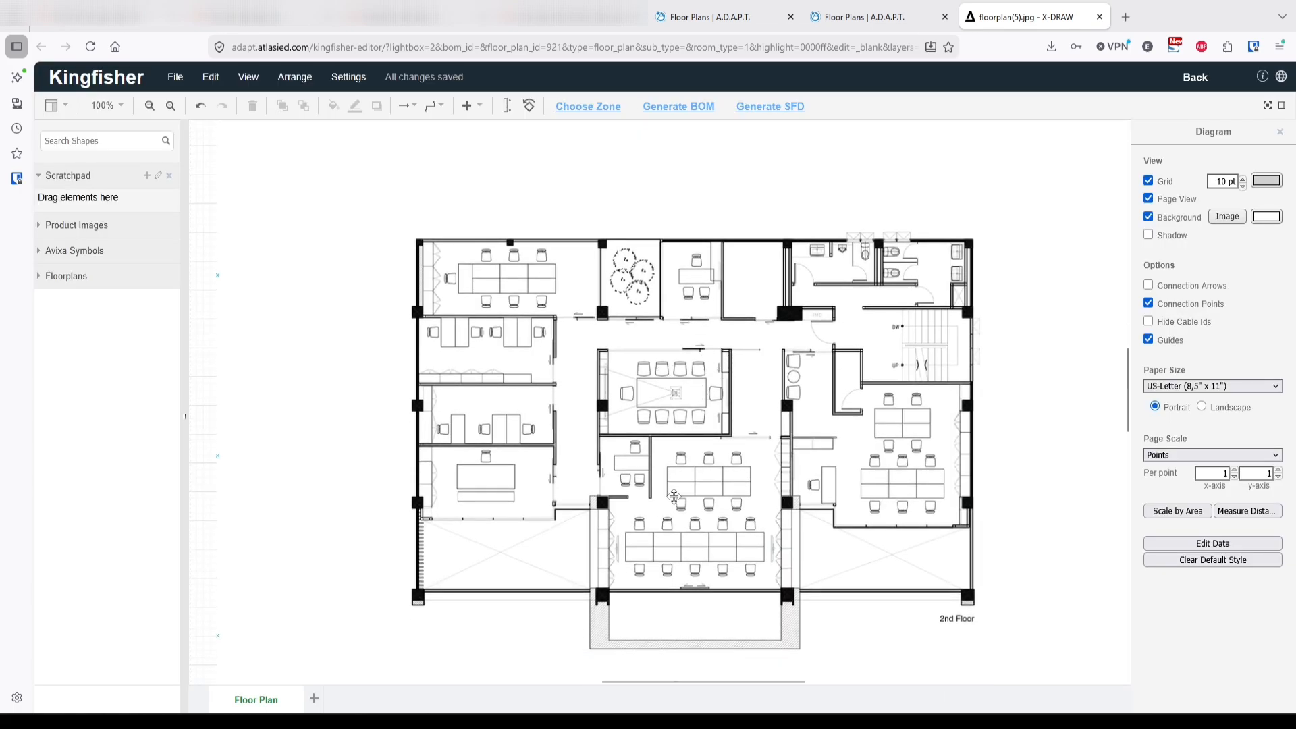
{"action": "scroll", "coordinate": [665, 570], "scroll_direction": "down", "scroll_amount": 2}
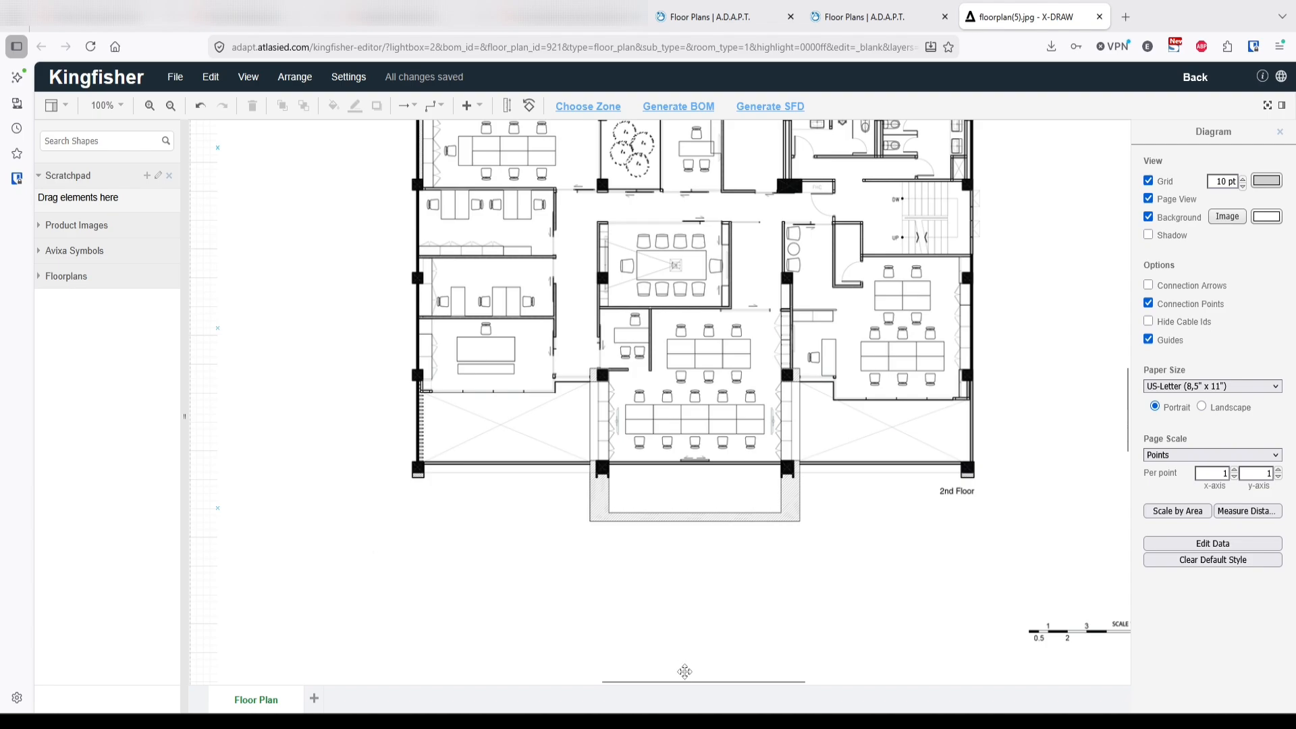
{"action": "left_click_drag", "start_coordinate": [692, 687], "coordinate": [765, 656]}
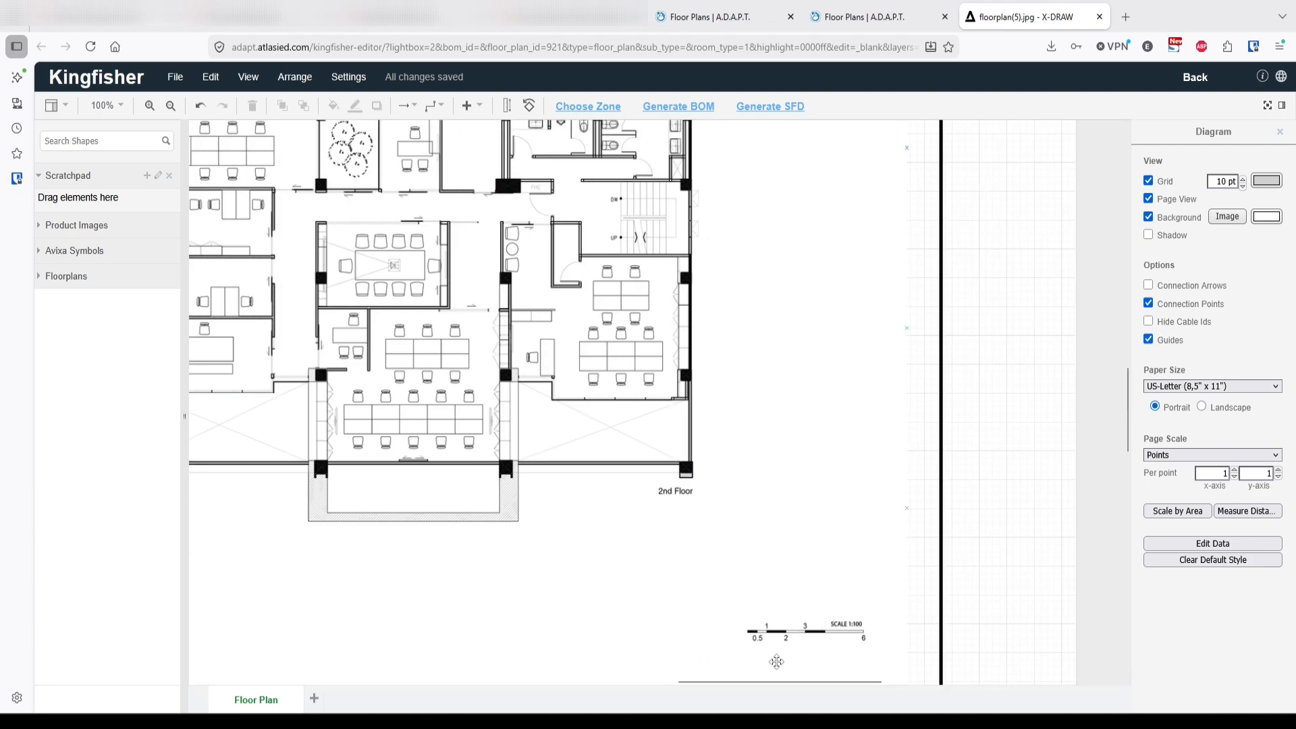
{"action": "left_click_drag", "start_coordinate": [765, 682], "coordinate": [702, 686]}
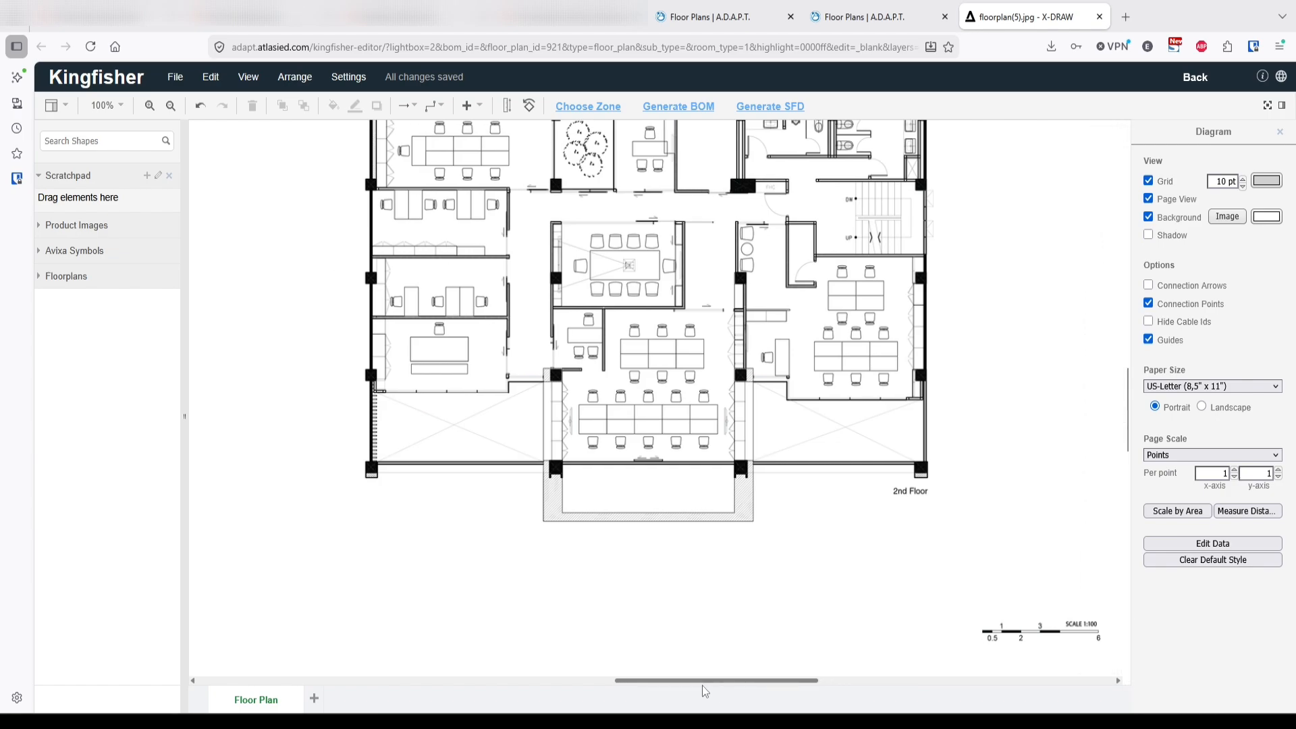
{"action": "scroll", "coordinate": [706, 601], "scroll_direction": "up", "scroll_amount": 3}
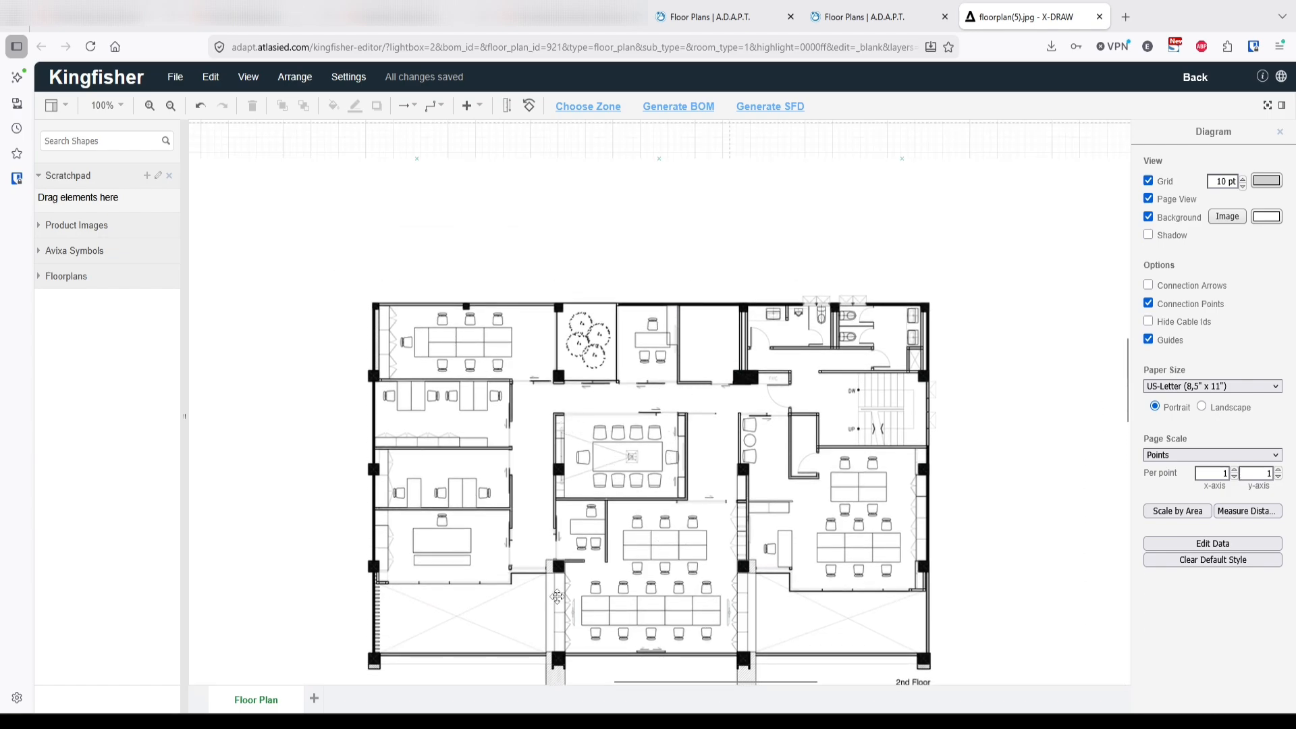
Step: Mark the door opening of the washroom above the FHC box as the page scale reference area
{"action": "left_click", "coordinate": [150, 108]}
{"action": "left_click", "coordinate": [150, 108]}
{"action": "left_click", "coordinate": [149, 108]}
{"action": "left_click", "coordinate": [150, 108]}
{"action": "left_click", "coordinate": [150, 108]}
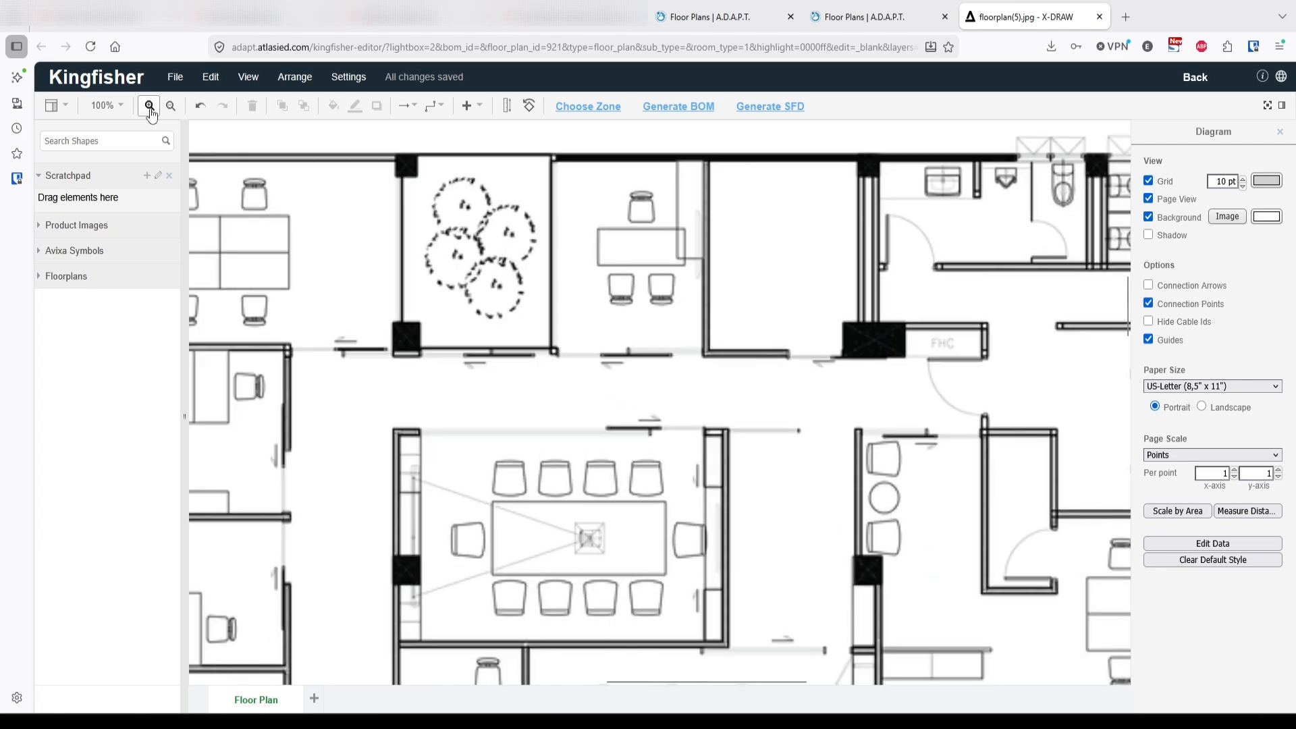
{"action": "left_click", "coordinate": [150, 108]}
{"action": "left_click_drag", "start_coordinate": [691, 325], "coordinate": [424, 411]}
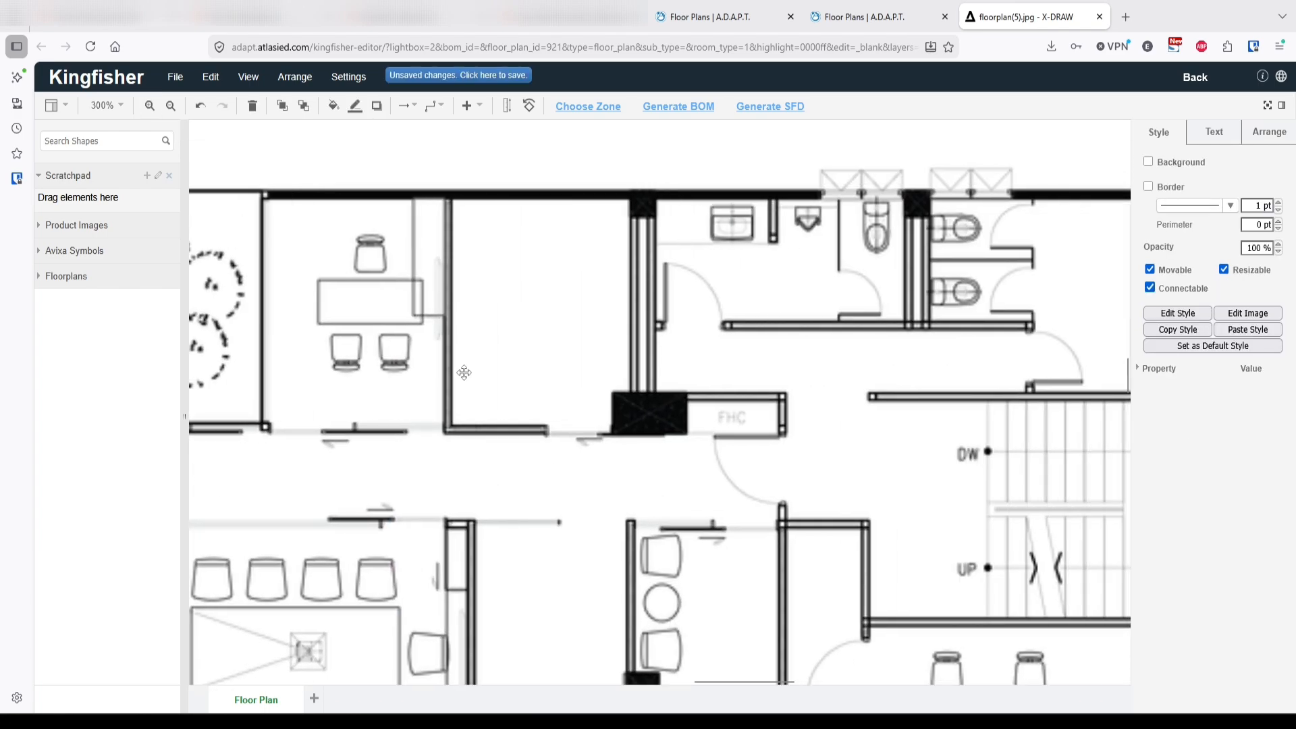
{"action": "left_click", "coordinate": [250, 78]}
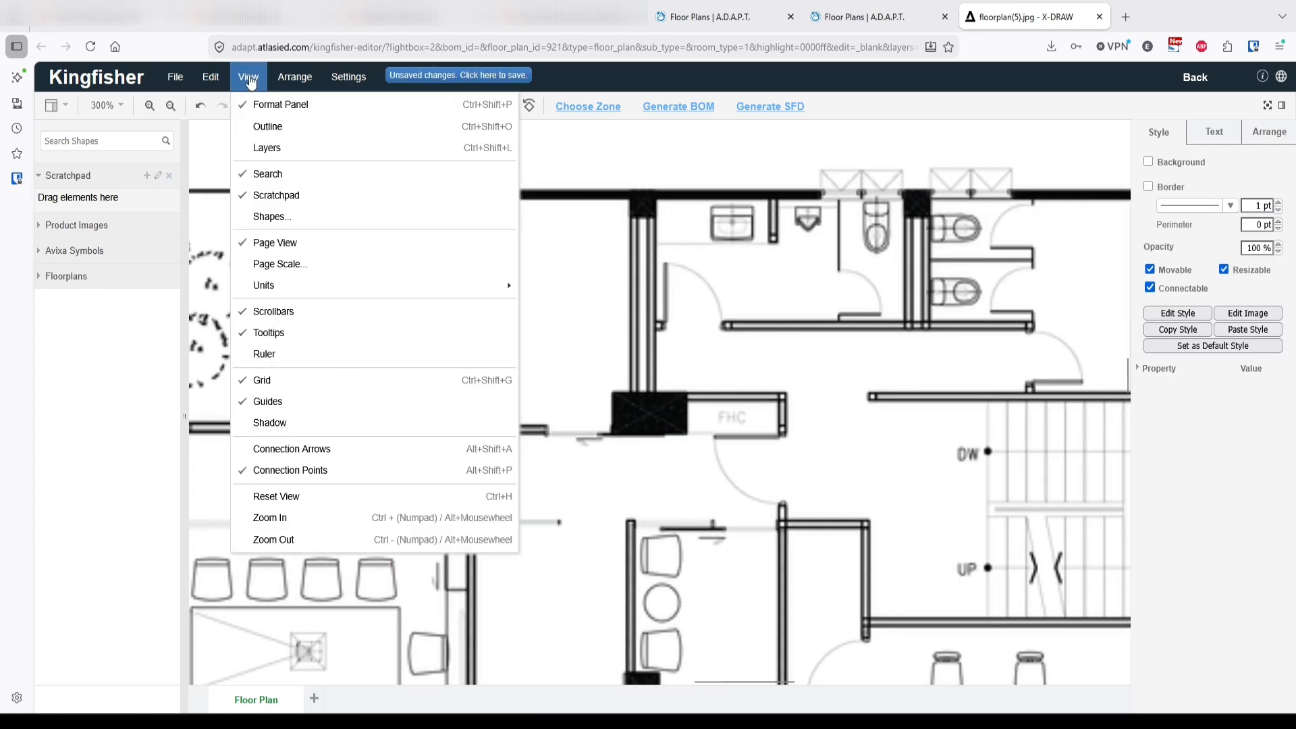
{"action": "left_click", "coordinate": [274, 266]}
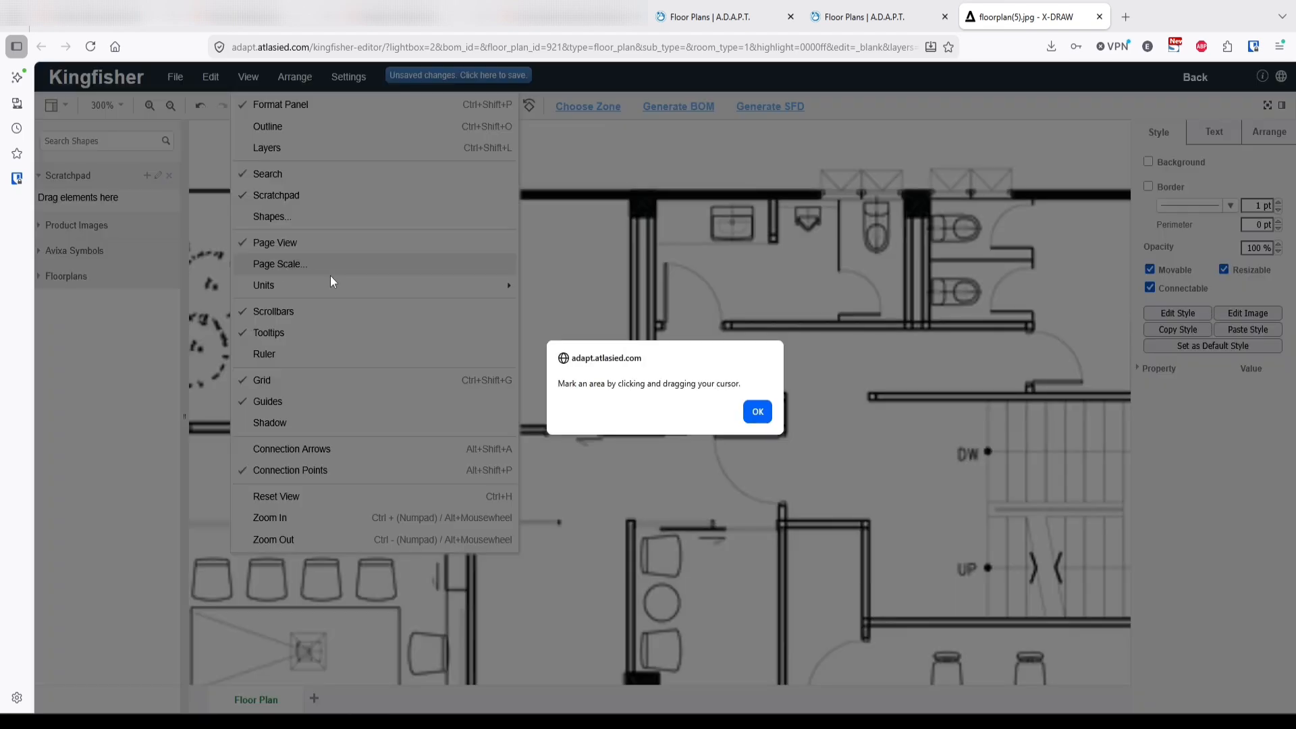
{"action": "left_click", "coordinate": [757, 411]}
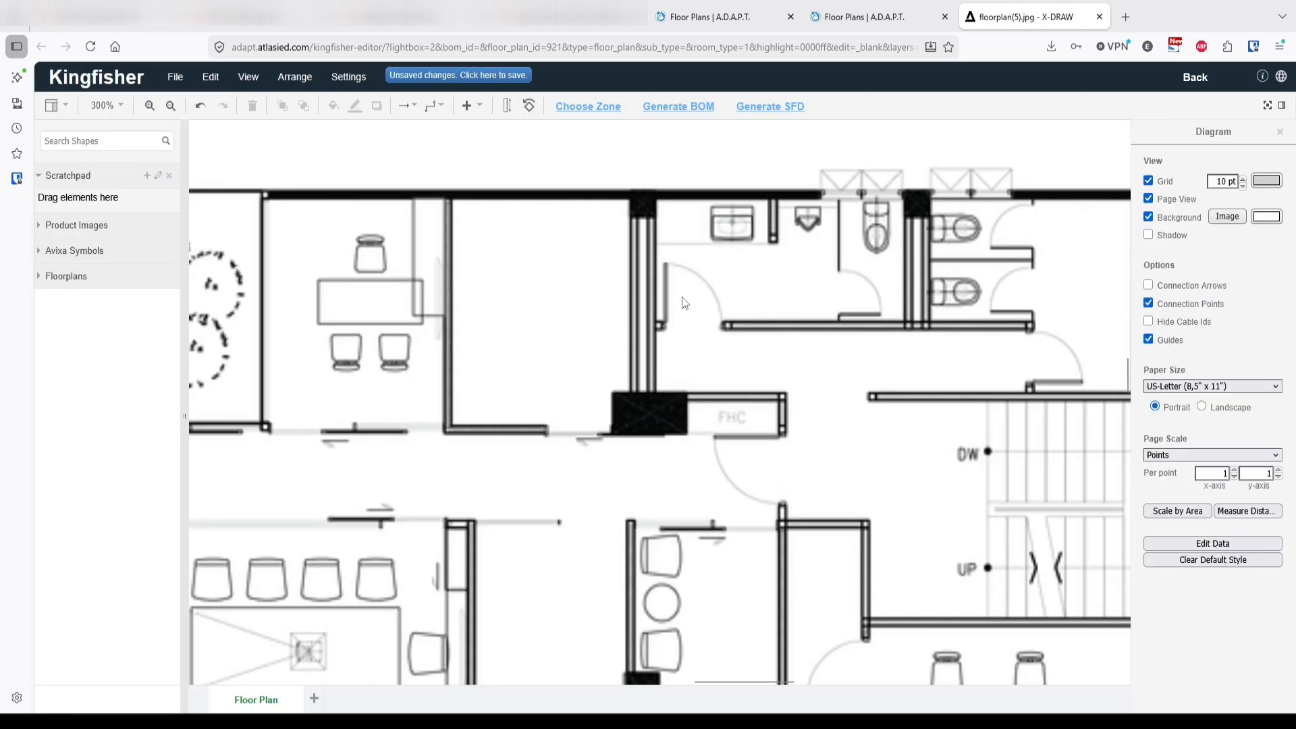
{"action": "left_click_drag", "start_coordinate": [698, 309], "coordinate": [724, 322]}
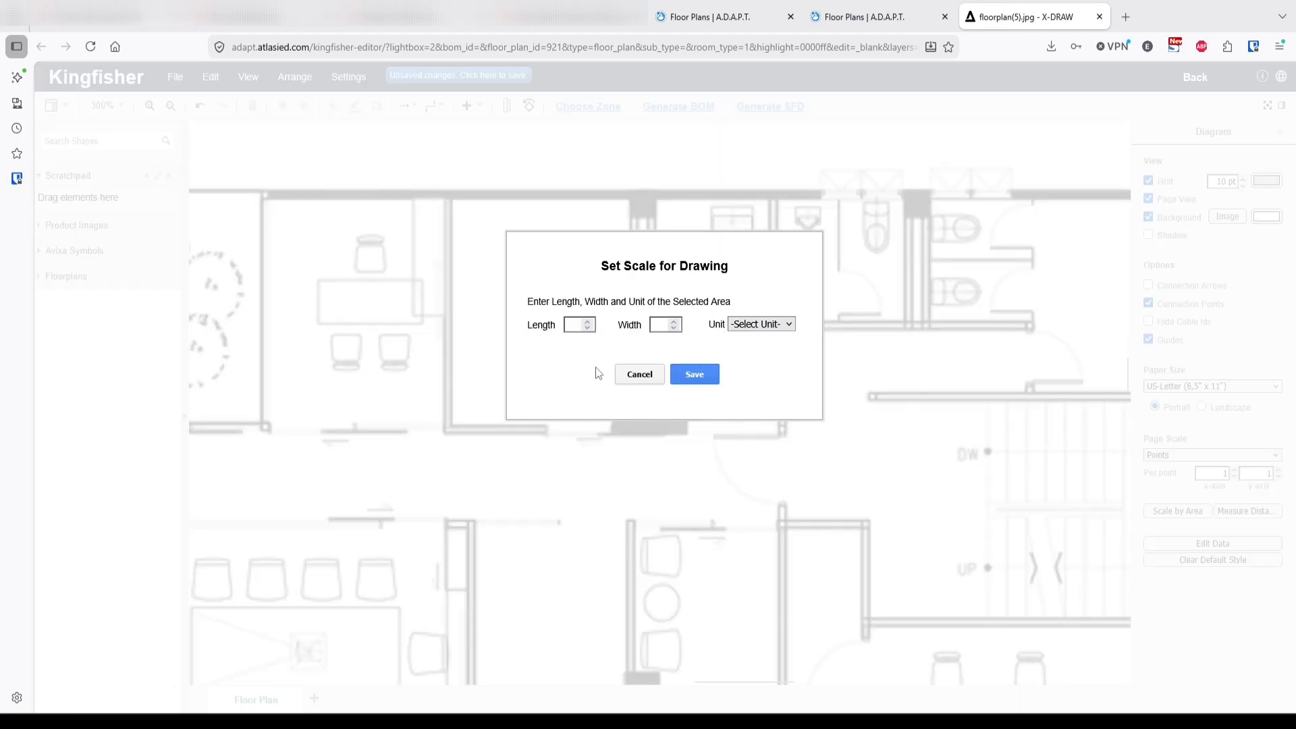
Step: Set the drawing scale by giving the marked area a length of 3 and a width of 3 feet
{"action": "left_click", "coordinate": [579, 329]}
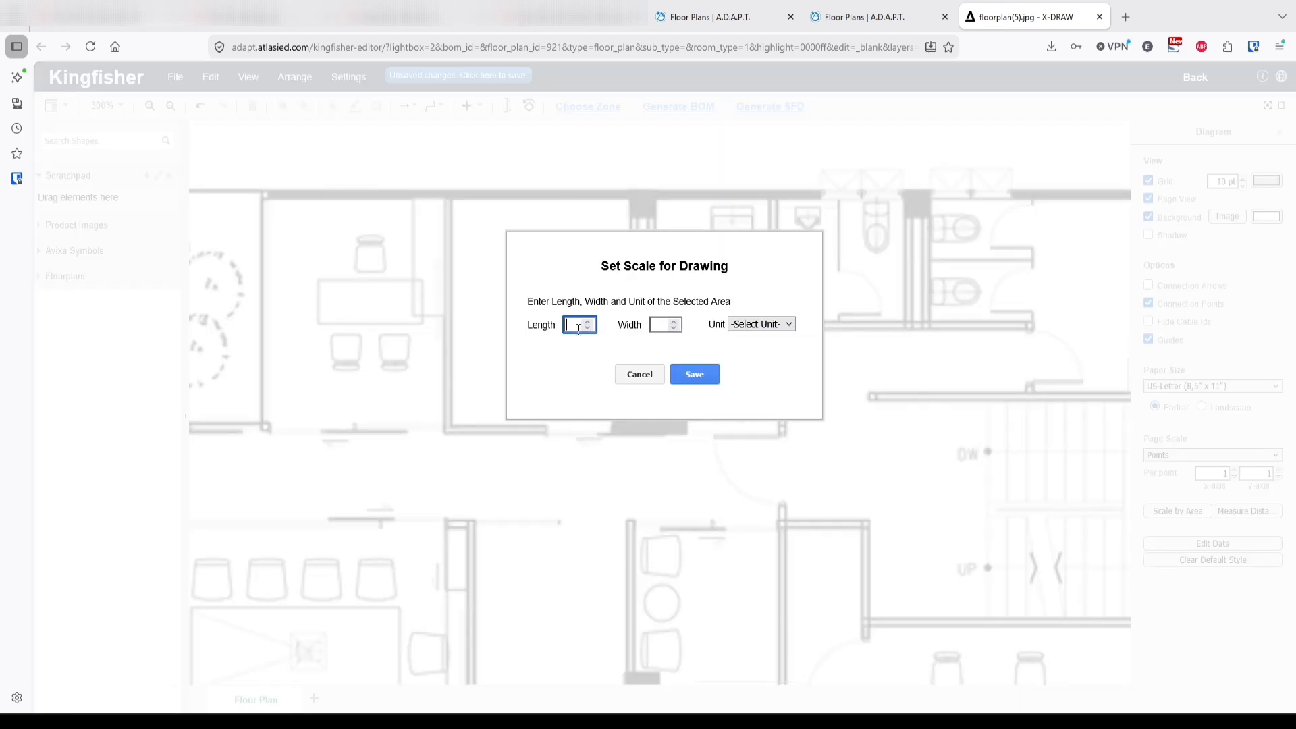
{"action": "left_click", "coordinate": [656, 324]}
{"action": "left_click", "coordinate": [761, 324]}
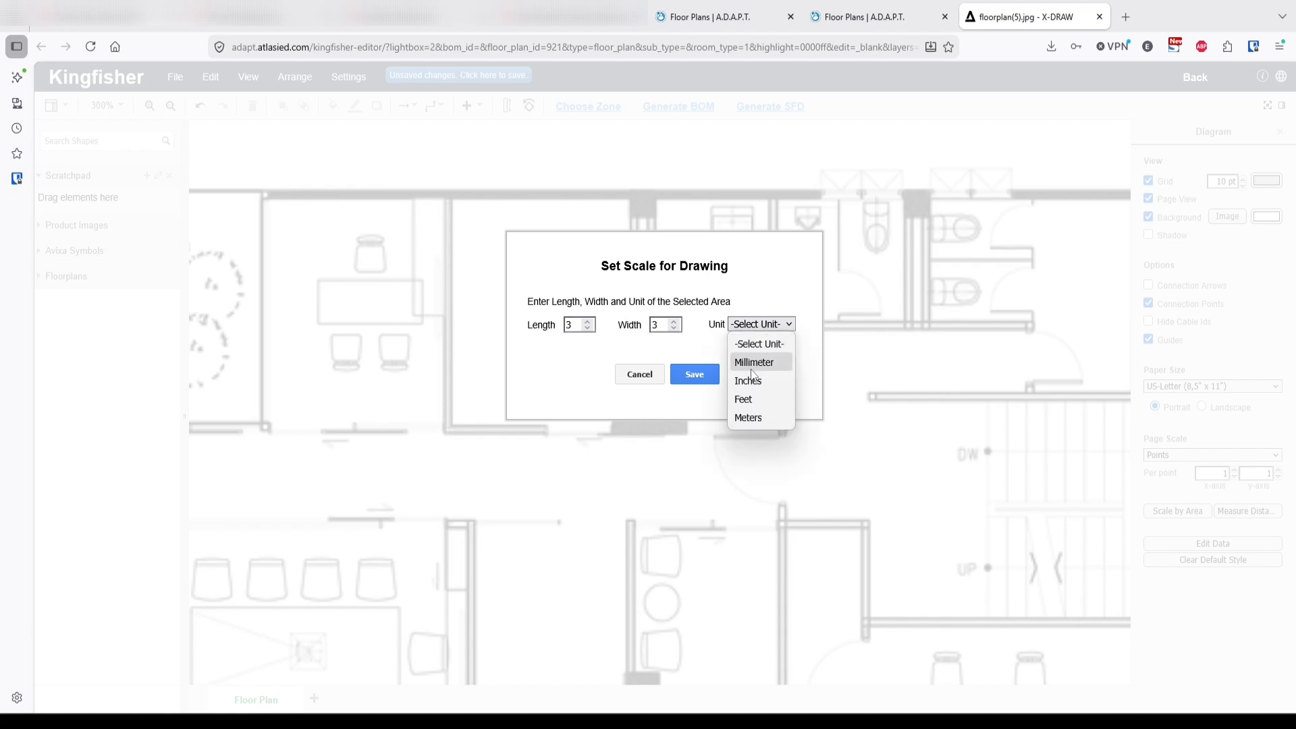
{"action": "left_click", "coordinate": [752, 398]}
{"action": "left_click", "coordinate": [695, 375]}
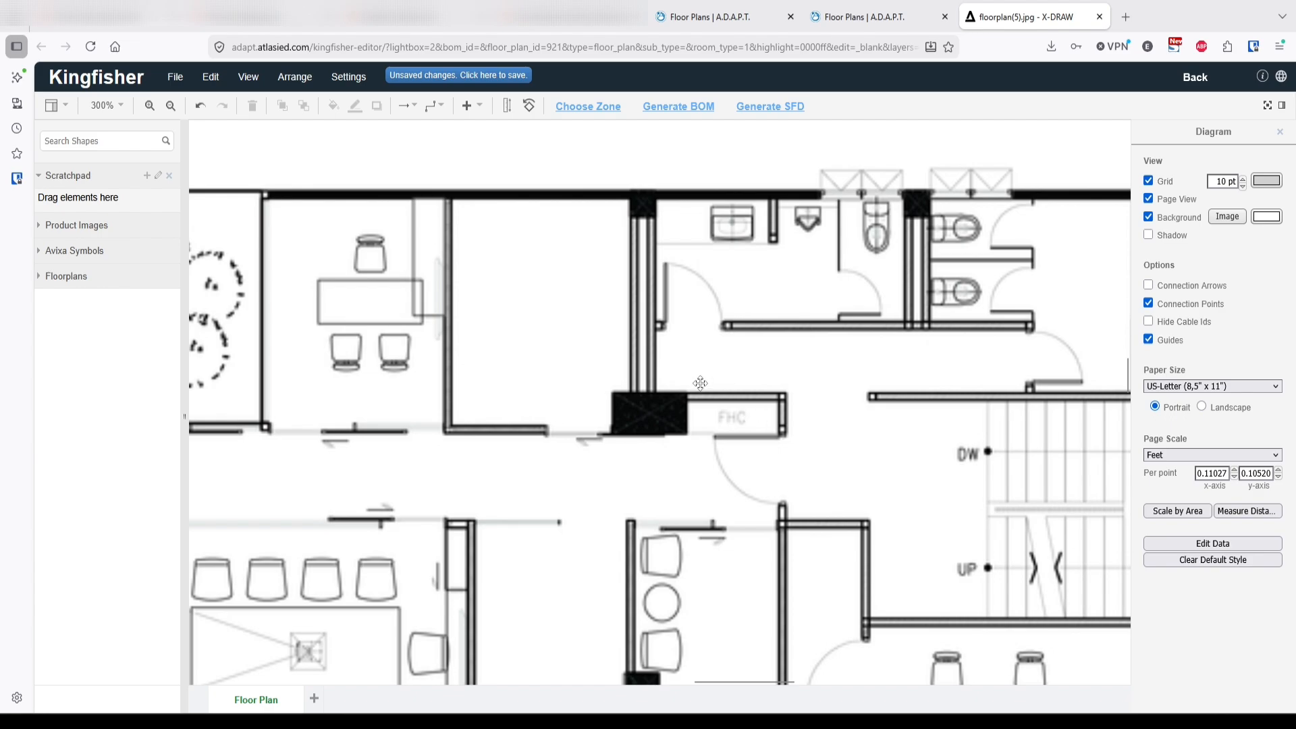
Step: Mark a zone about 20.9 by 17.5 ft over the two adjoining offices along the plan's left wall
{"action": "left_click", "coordinate": [171, 107]}
{"action": "left_click", "coordinate": [171, 106]}
{"action": "left_click", "coordinate": [171, 106]}
{"action": "left_click", "coordinate": [171, 106]}
{"action": "left_click", "coordinate": [171, 107]}
{"action": "left_click", "coordinate": [172, 107]}
{"action": "left_click", "coordinate": [171, 107]}
{"action": "left_click_drag", "start_coordinate": [534, 455], "coordinate": [549, 364]}
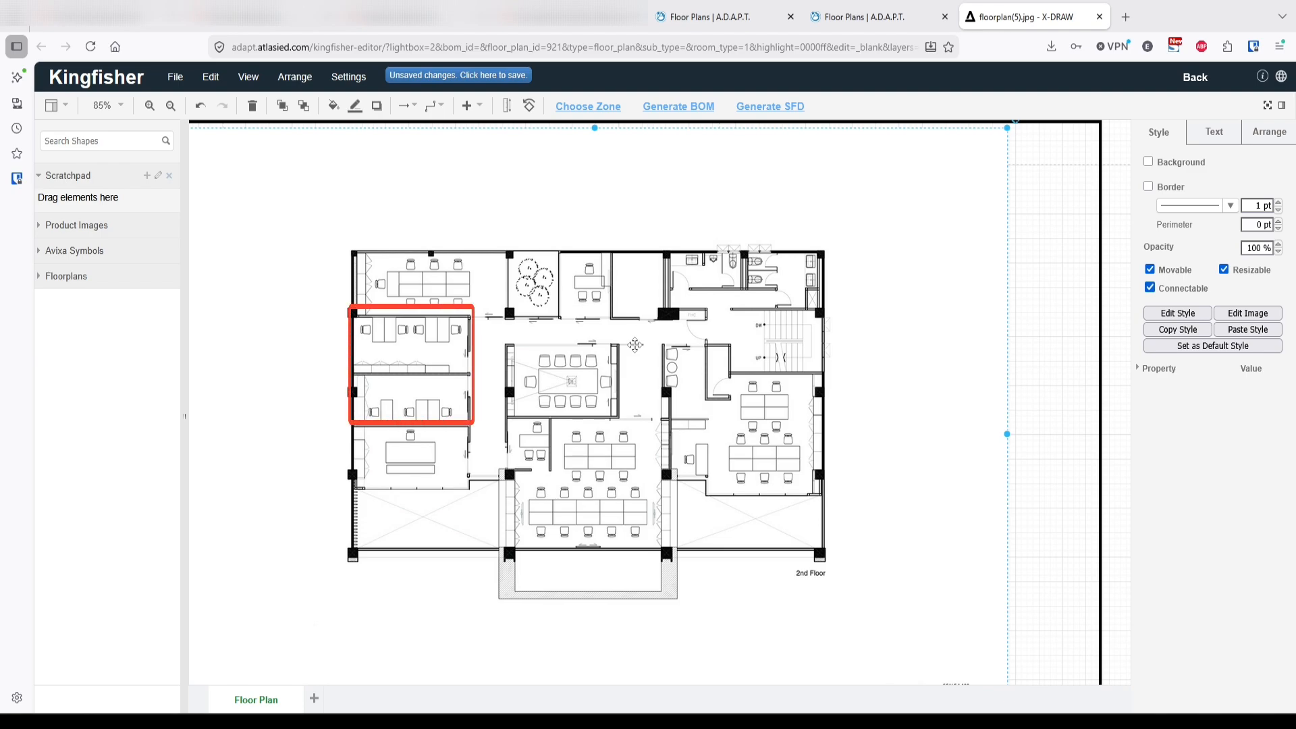
{"action": "left_click", "coordinate": [582, 108]}
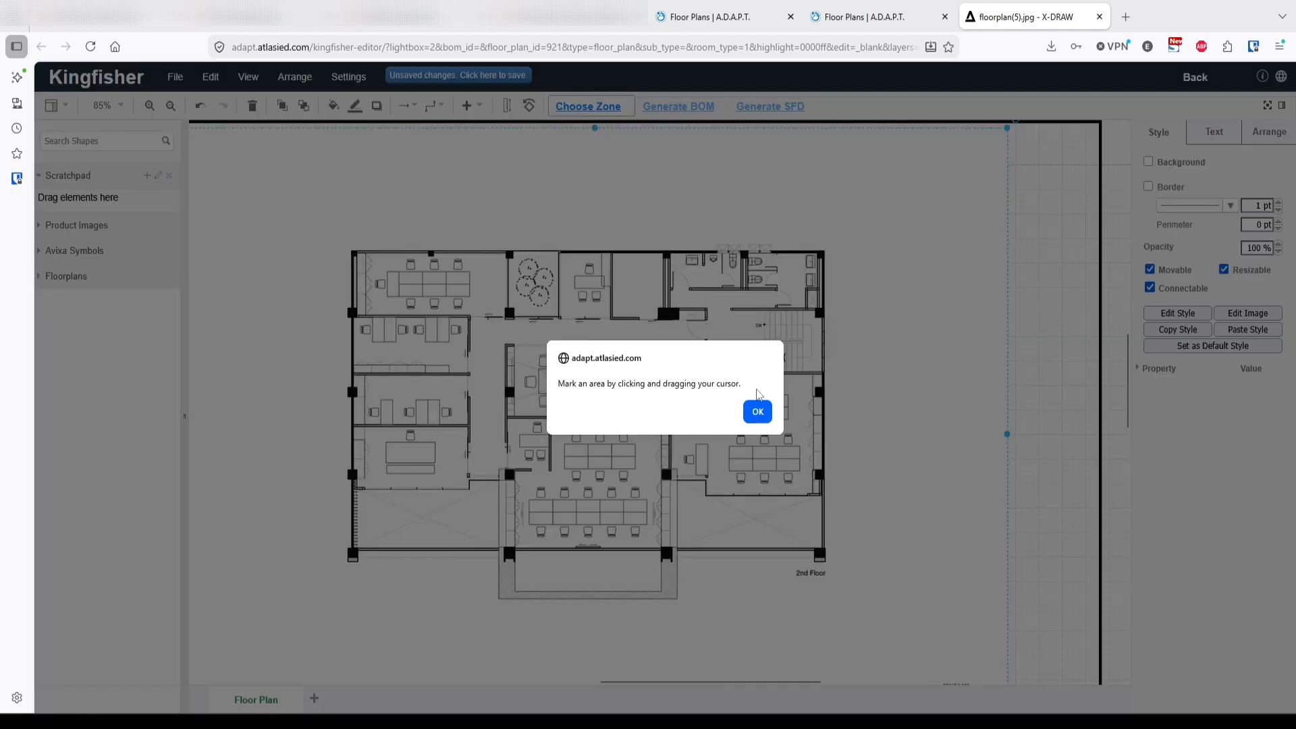
{"action": "left_click", "coordinate": [757, 411]}
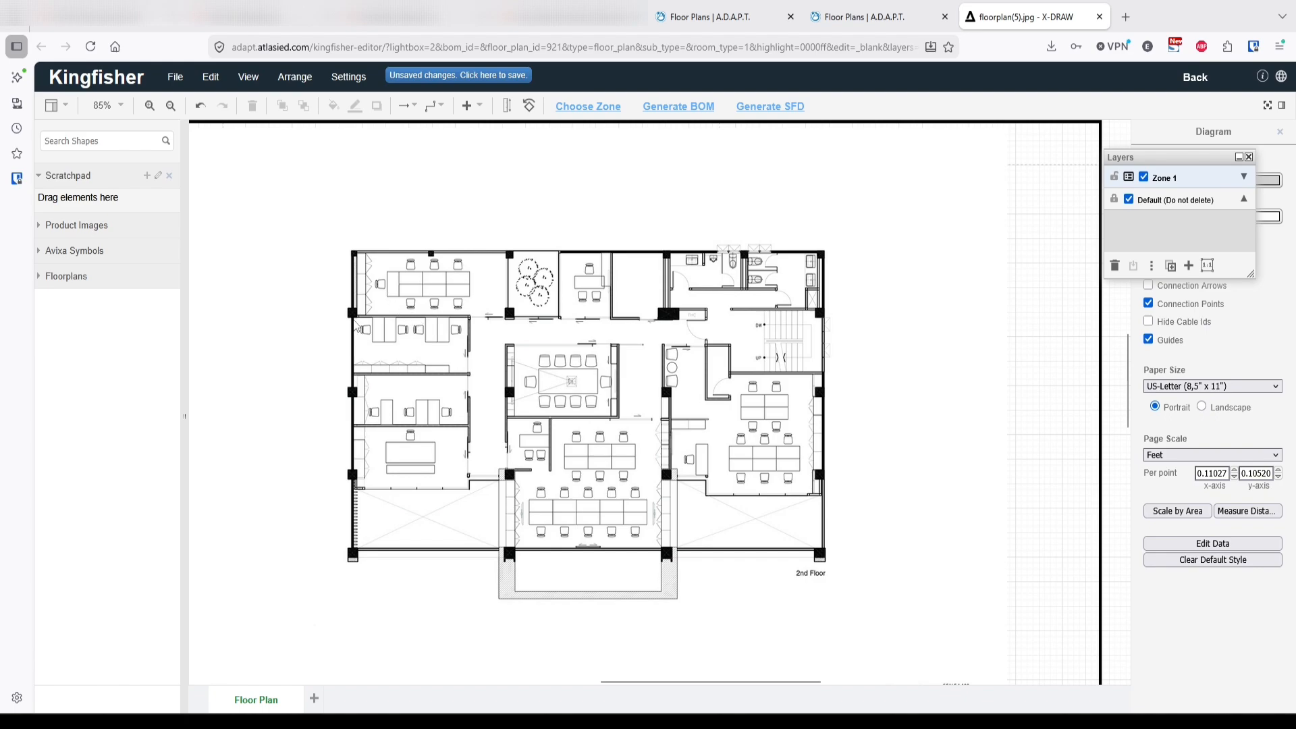
{"action": "left_click_drag", "start_coordinate": [355, 325], "coordinate": [464, 427]}
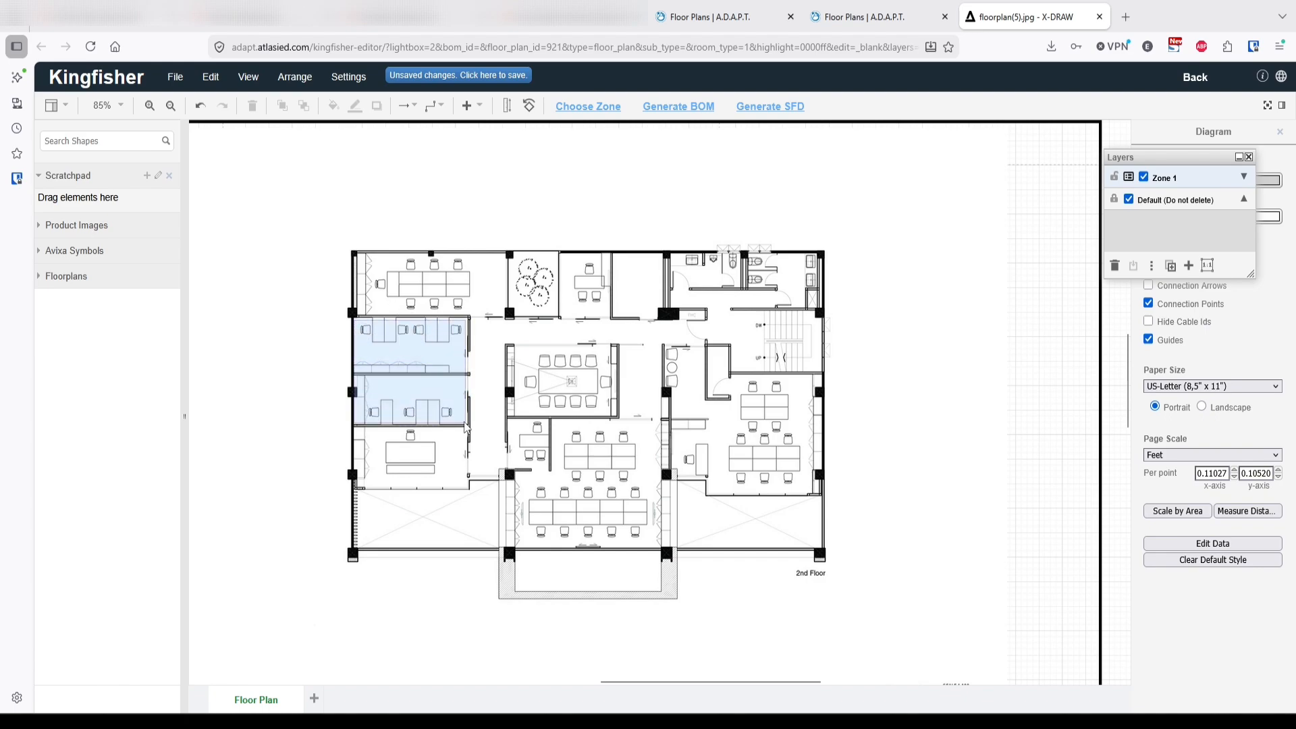
{"action": "left_click_drag", "start_coordinate": [464, 423], "coordinate": [465, 424]}
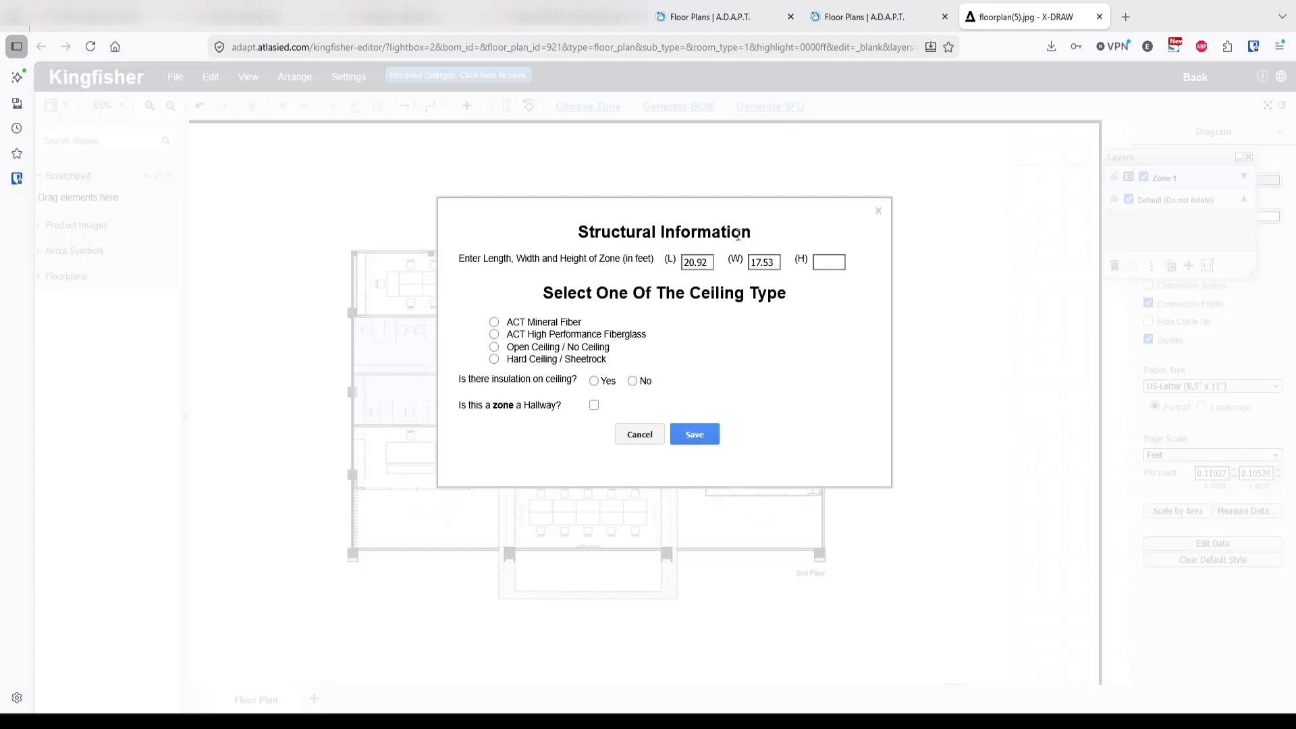
Step: Fill in the zone's height, choose an ACT Mineral Fiber ceiling without insulation, and save the zone
{"action": "left_click", "coordinate": [833, 263]}
{"action": "left_click", "coordinate": [494, 322]}
{"action": "left_click", "coordinate": [632, 381]}
{"action": "left_click", "coordinate": [692, 438]}
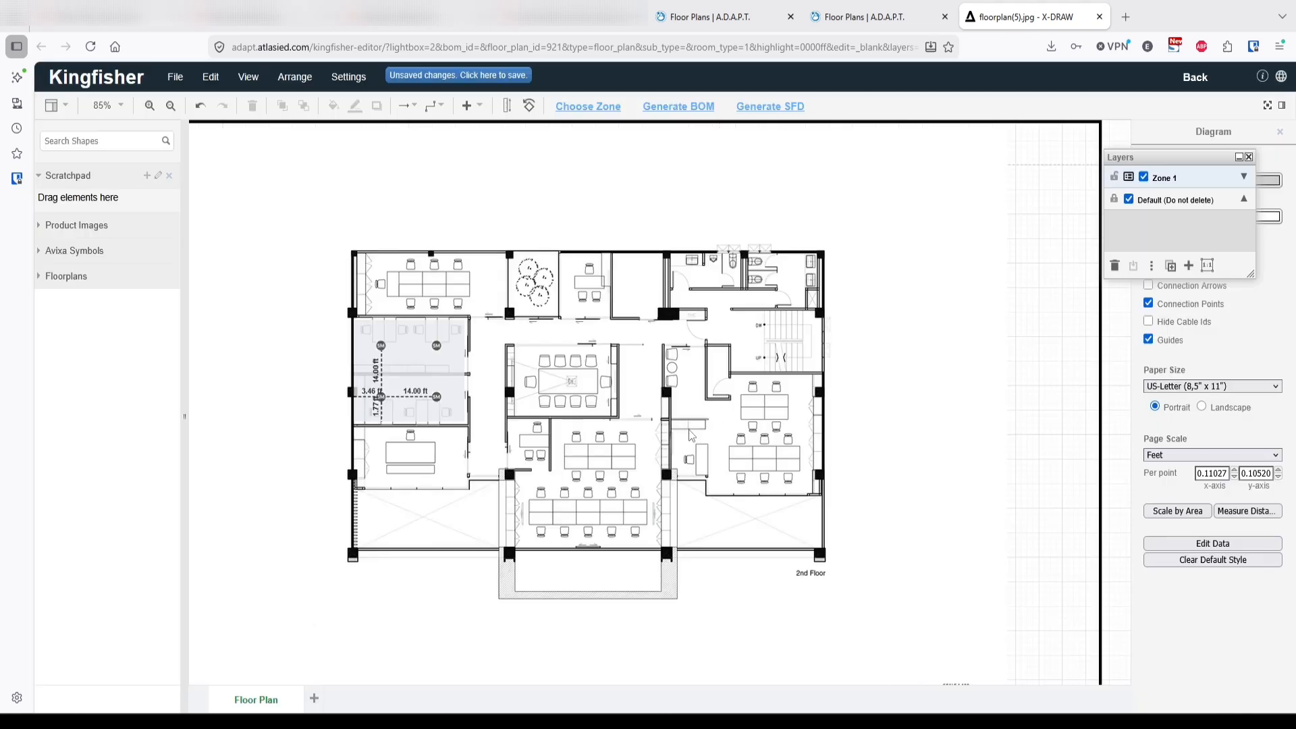
Step: Add a zone about 7.9 by 8.3 ft over the small office below the conference room, 9 ft high, ACT Mineral Fiber ceiling, no insulation
{"action": "left_click", "coordinate": [588, 107]}
{"action": "key", "text": "Return"}
{"action": "left_click_drag", "start_coordinate": [507, 420], "coordinate": [550, 470]}
{"action": "left_click", "coordinate": [834, 262]}
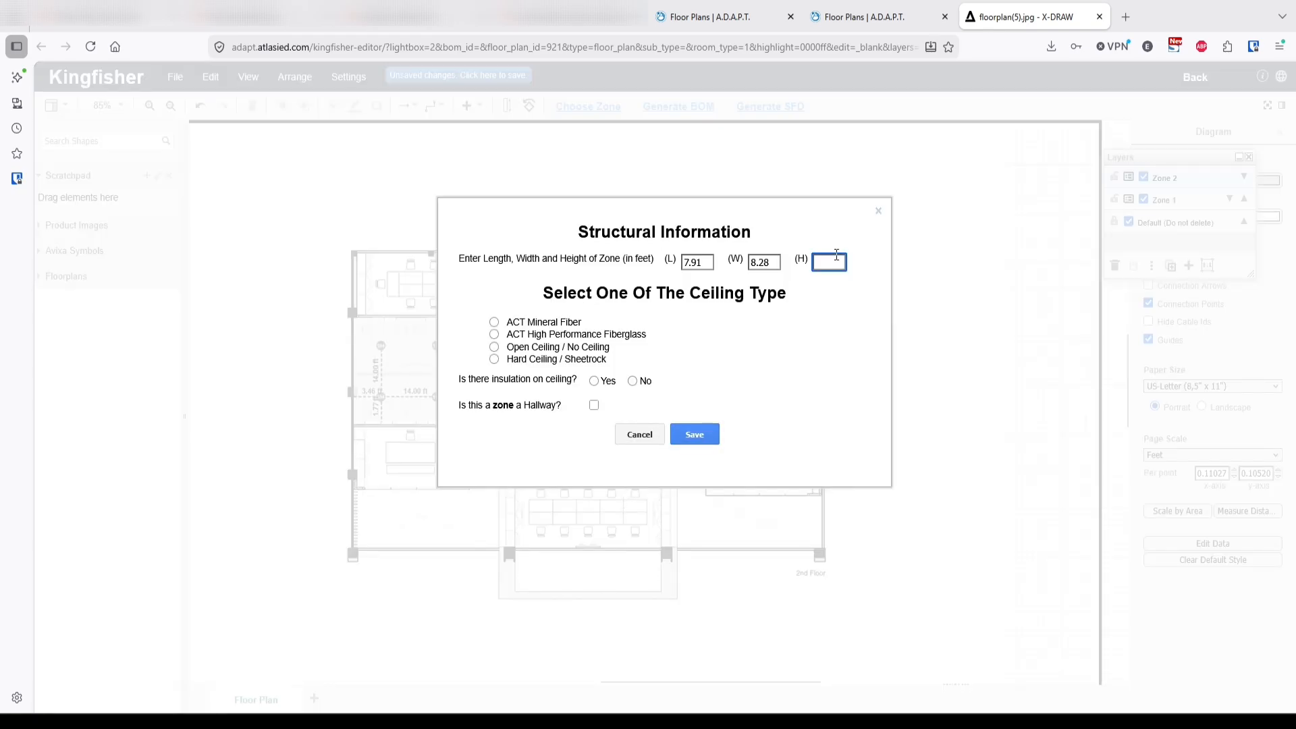
{"action": "type", "text": "9"}
{"action": "left_click", "coordinate": [494, 322]}
{"action": "left_click", "coordinate": [633, 381]}
{"action": "left_click", "coordinate": [693, 436]}
Step: Add a zone about 9.4 by 10.7 ft over the office beside the plant area, 9 ft high, ACT Mineral Fiber ceiling, no insulation
{"action": "left_click", "coordinate": [593, 107]}
{"action": "key", "text": "Return"}
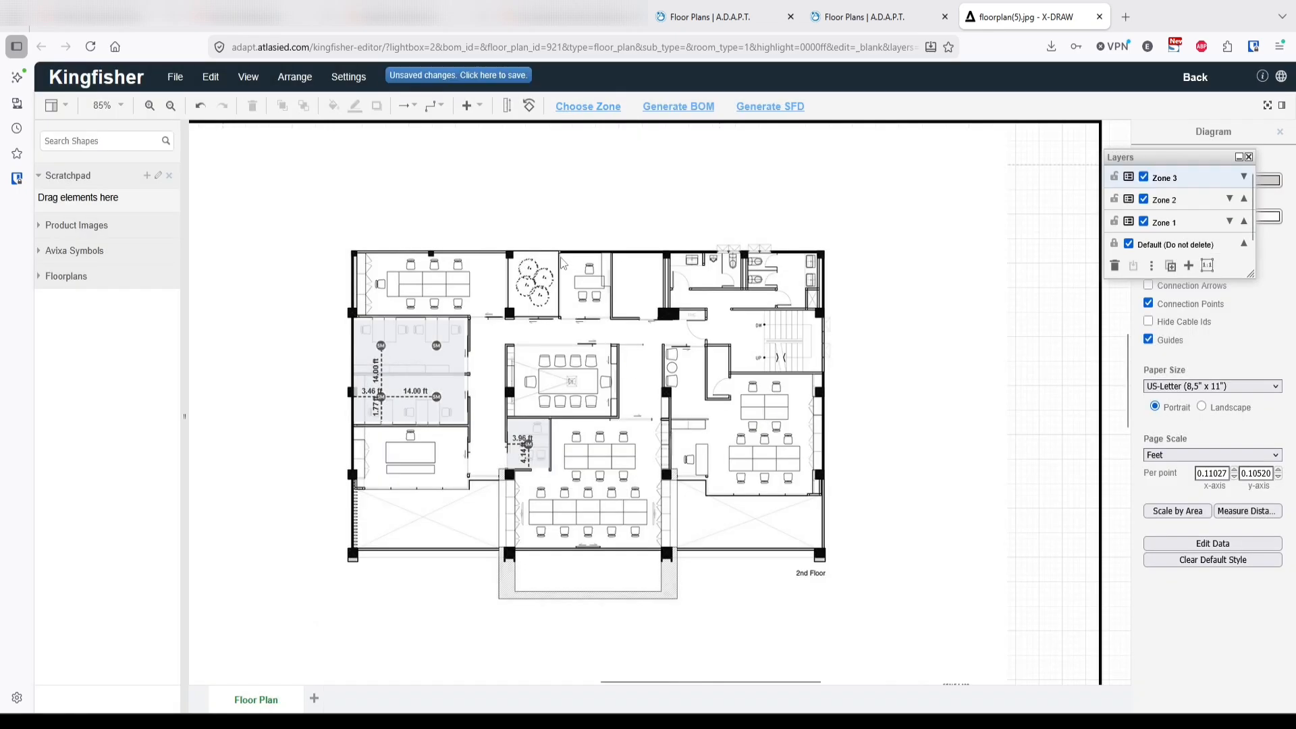
{"action": "left_click_drag", "start_coordinate": [563, 255], "coordinate": [615, 329]}
{"action": "left_click", "coordinate": [828, 262]}
{"action": "type", "text": "9"}
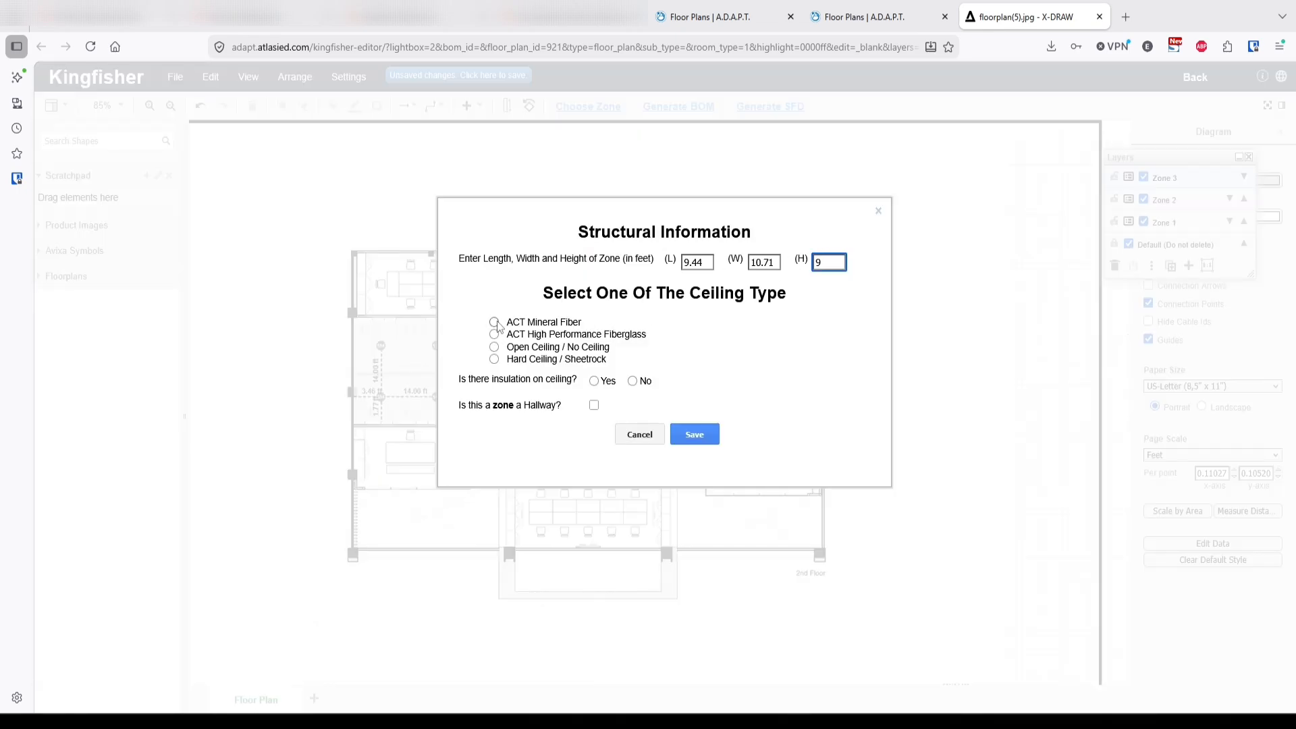
{"action": "left_click", "coordinate": [494, 322]}
{"action": "left_click", "coordinate": [632, 381]}
{"action": "left_click", "coordinate": [694, 435]}
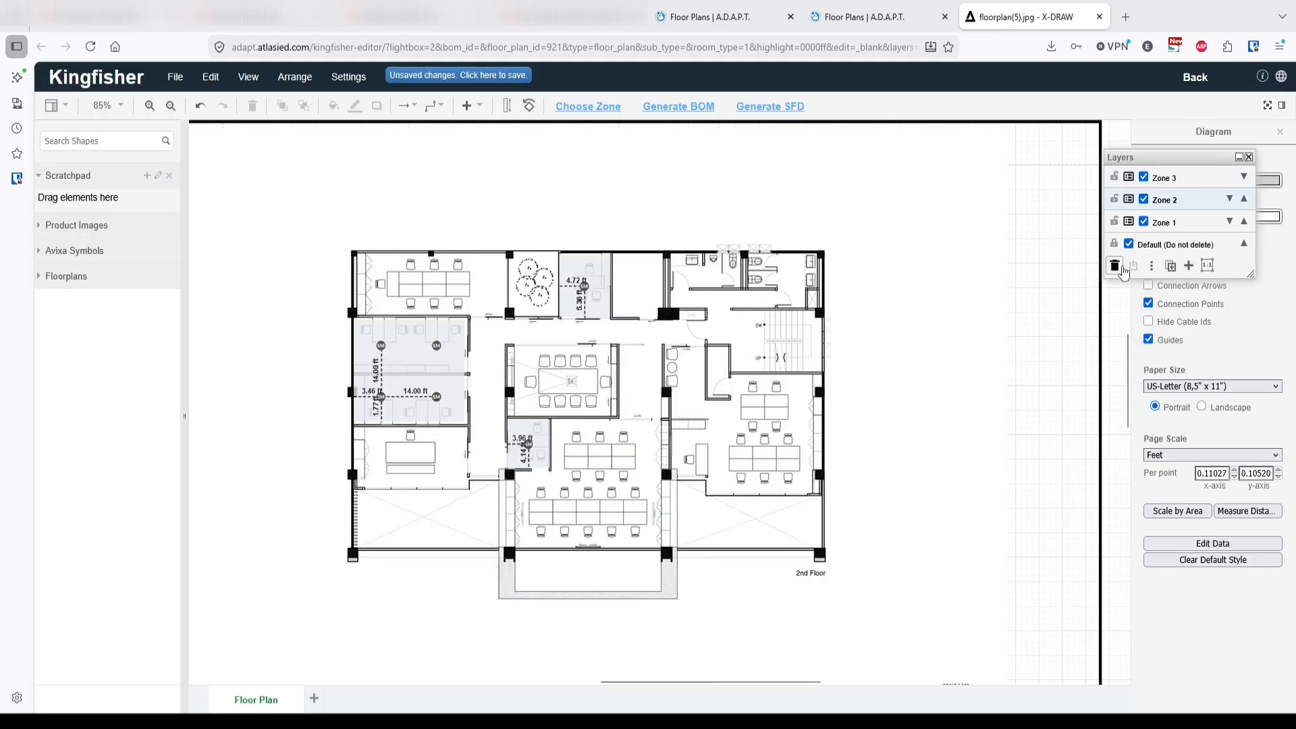
Step: Group Zone 1, Zone 2 and Zone 3 as "Office Group 1" with a blue color
{"action": "left_click", "coordinate": [1207, 267]}
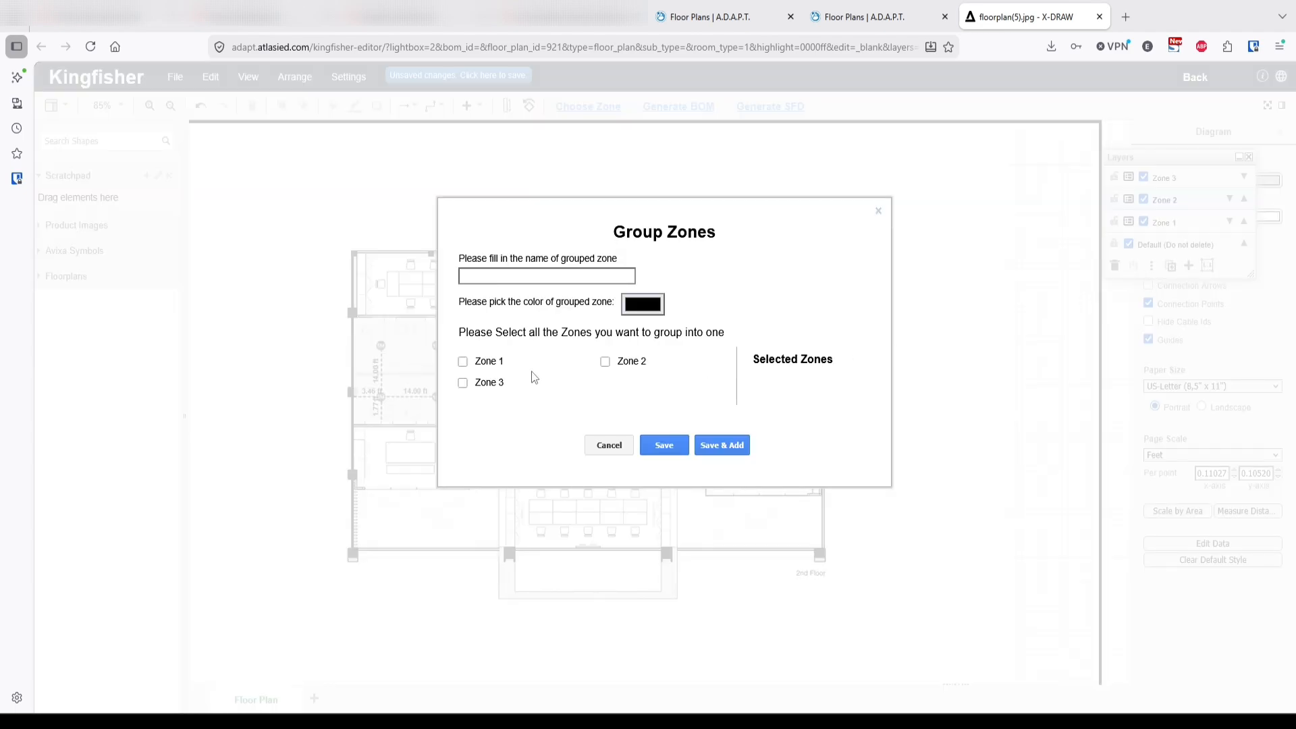
{"action": "left_click", "coordinate": [462, 362]}
{"action": "left_click", "coordinate": [463, 382]}
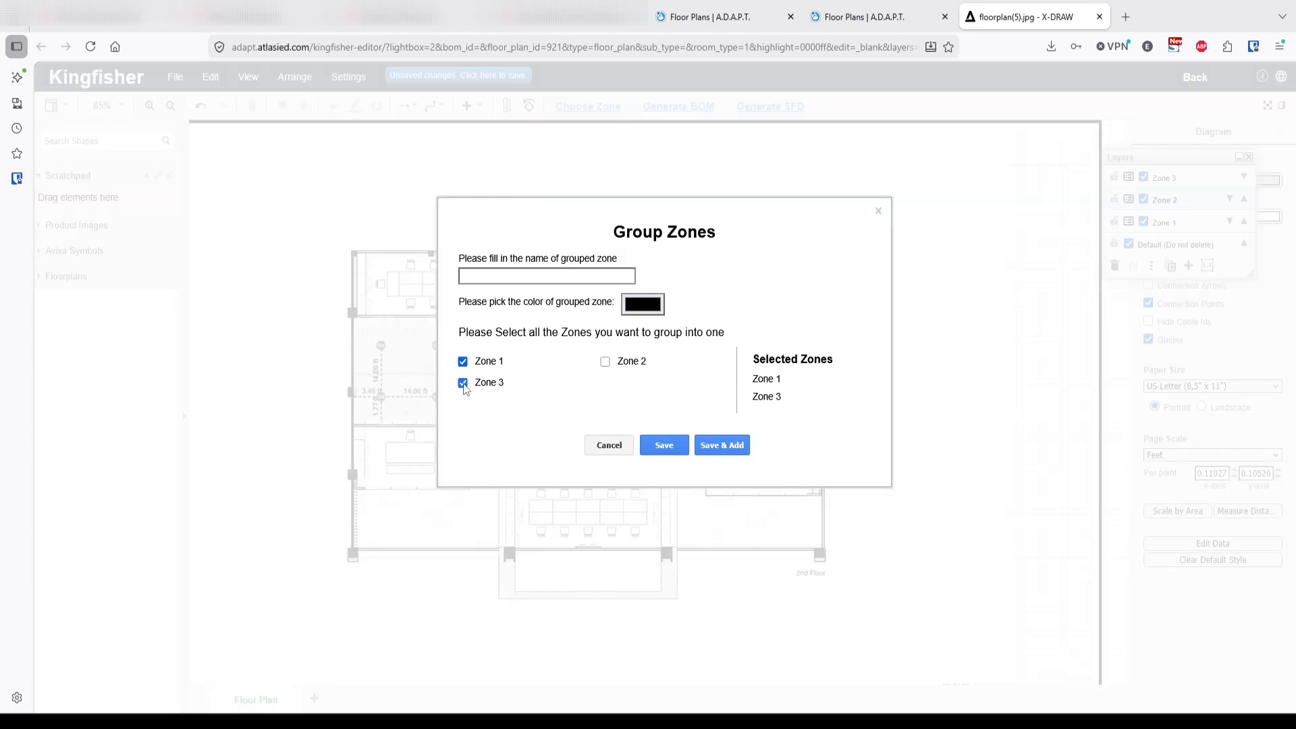
{"action": "left_click", "coordinate": [604, 362]}
{"action": "left_click", "coordinate": [527, 277]}
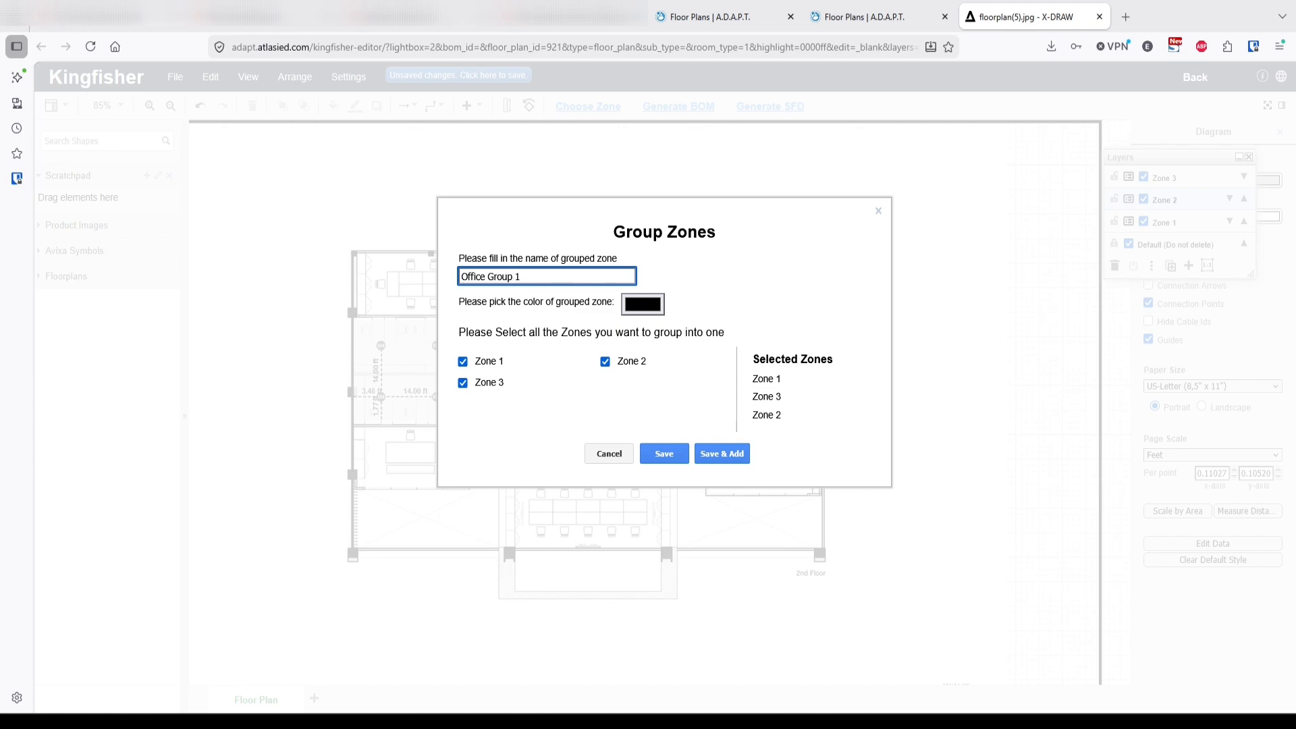
{"action": "left_click", "coordinate": [642, 303]}
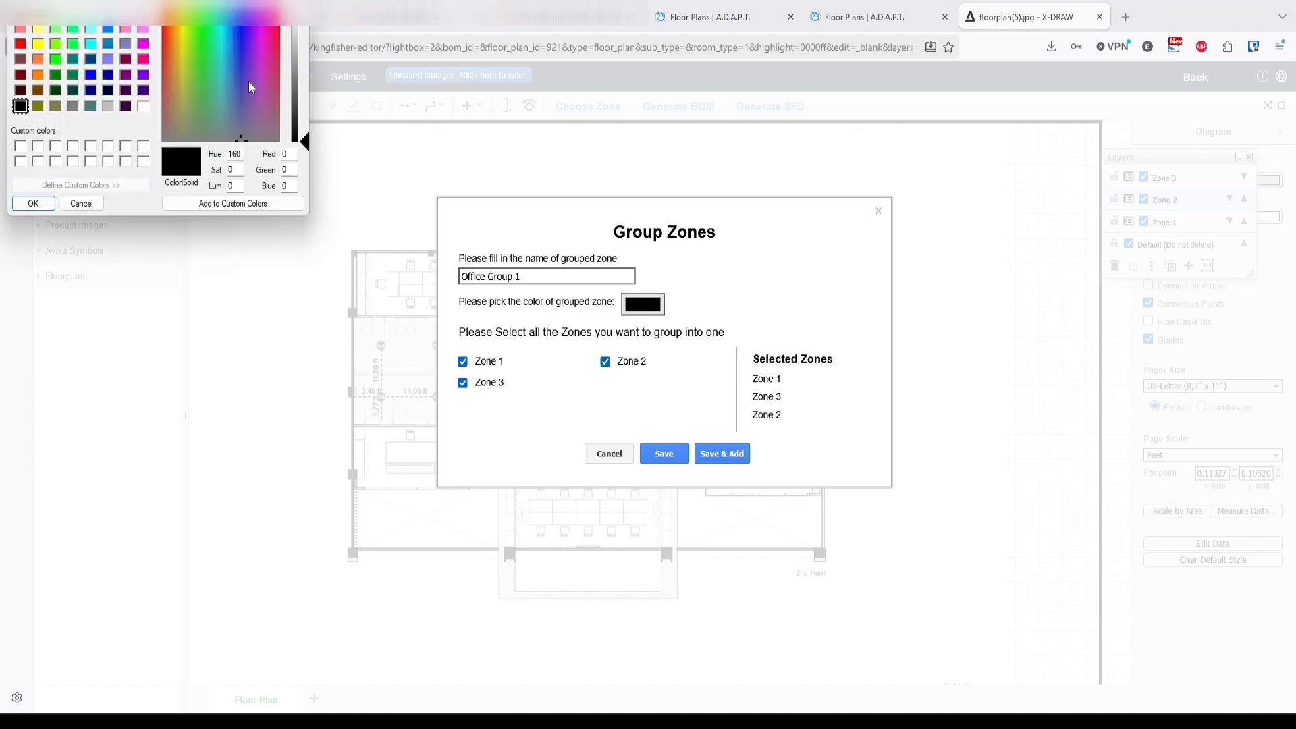
{"action": "left_click", "coordinate": [295, 88]}
{"action": "left_click", "coordinate": [33, 203]}
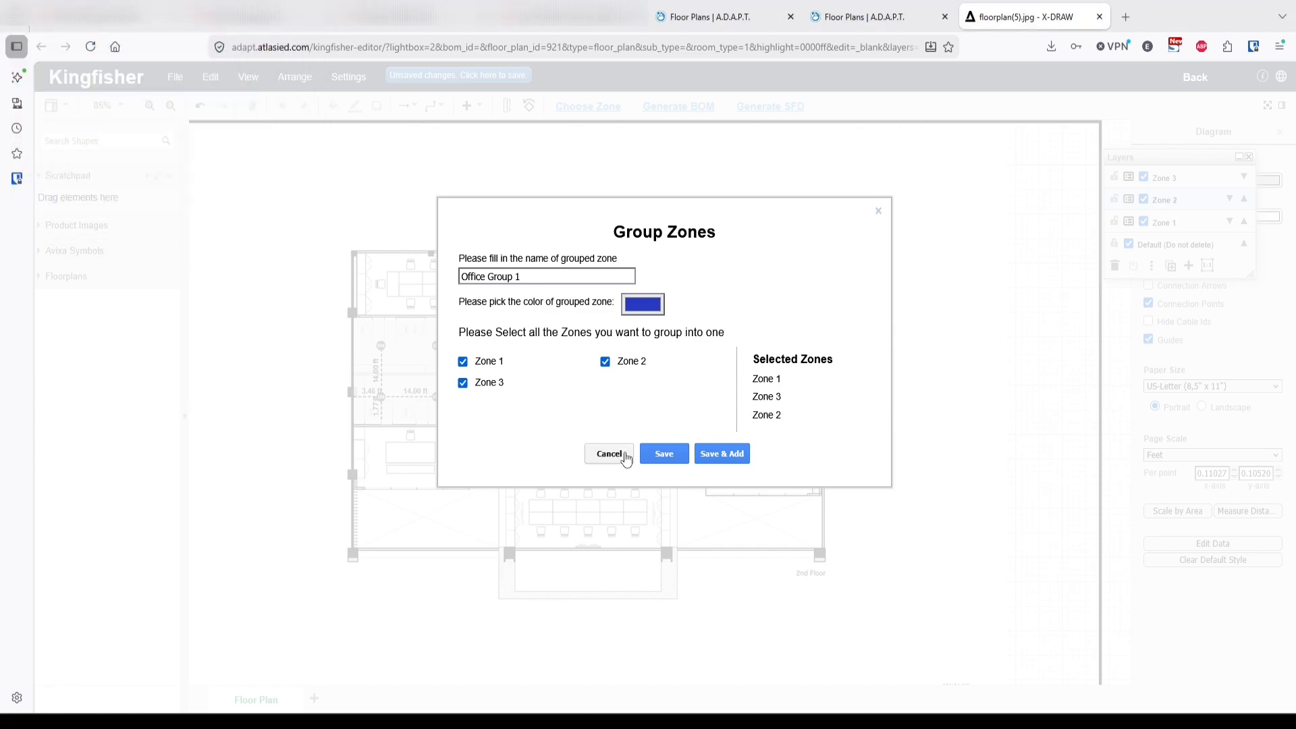
{"action": "left_click", "coordinate": [664, 454]}
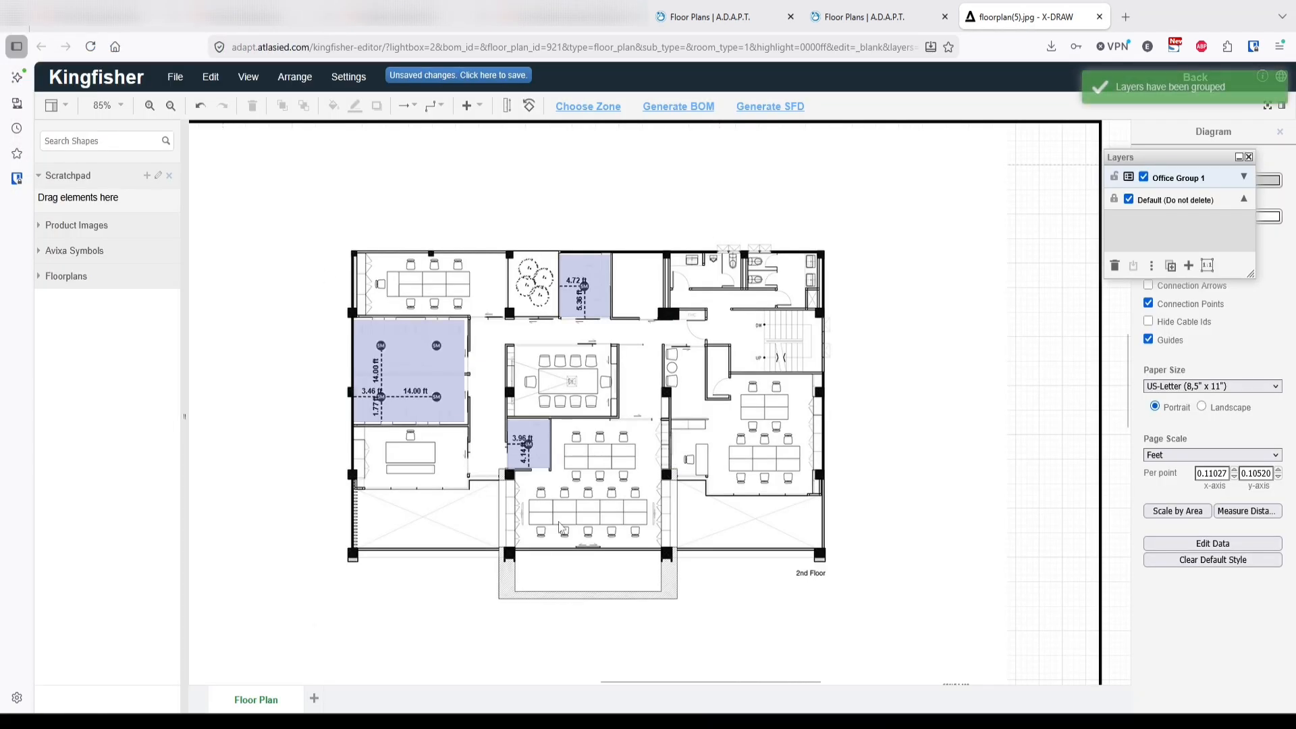
Step: Add a zone about 15.2 by 20.6 ft over the open office below the stairs, 12 ft high, ACT Mineral Fiber ceiling, no insulation
{"action": "left_click", "coordinate": [601, 108]}
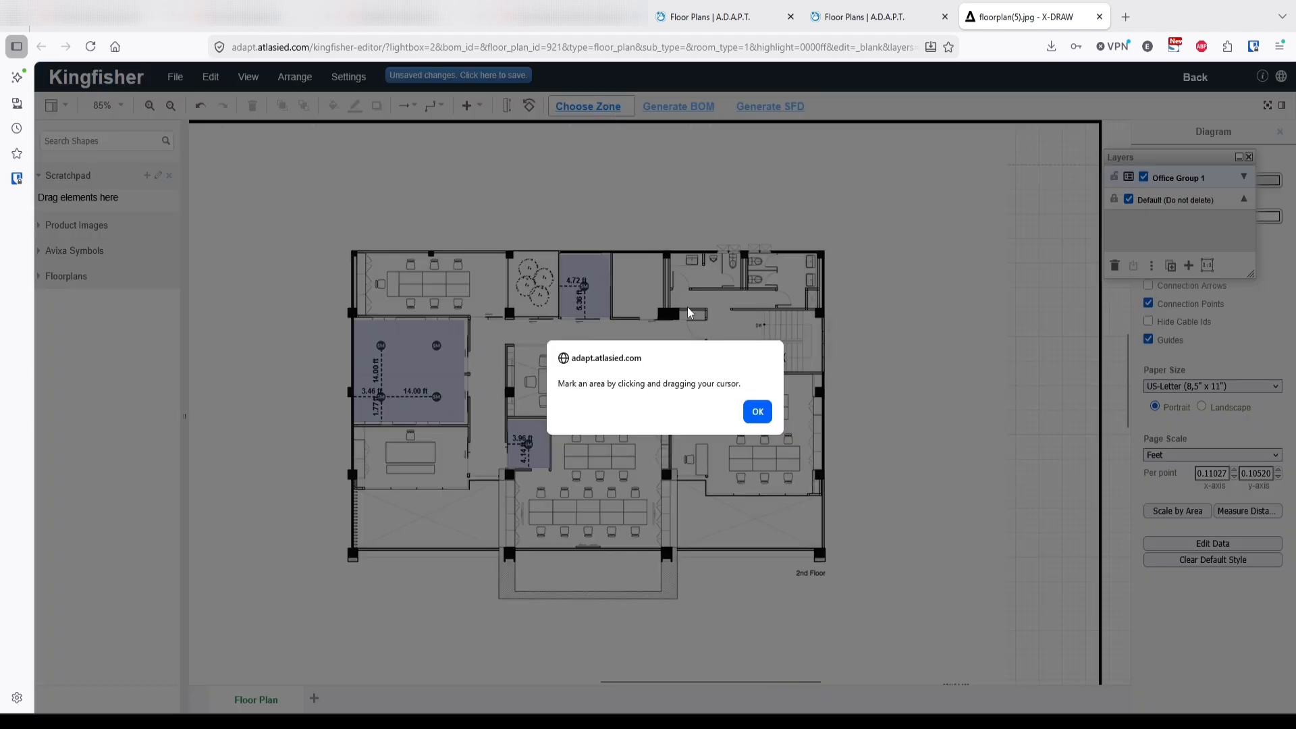
{"action": "left_click", "coordinate": [757, 410]}
{"action": "left_click_drag", "start_coordinate": [732, 378], "coordinate": [820, 506]}
{"action": "type", "text": "12"}
{"action": "left_click", "coordinate": [494, 321]}
{"action": "left_click", "coordinate": [632, 380]}
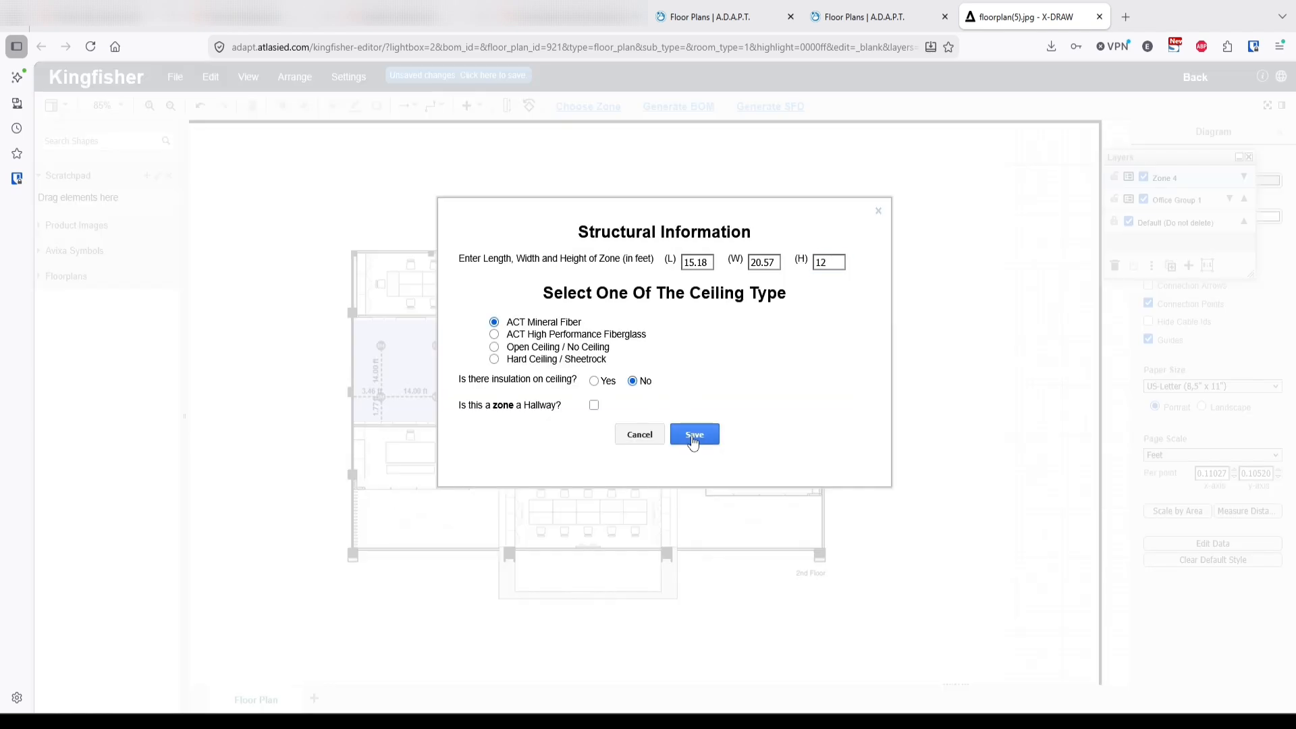
{"action": "left_click", "coordinate": [694, 434]}
Step: Add a zone about 4.6 by 16.1 ft over the strip left of the open office, 12 ft high, ACT Mineral Fiber ceiling
{"action": "left_click_drag", "start_coordinate": [730, 496], "coordinate": [731, 496]}
{"action": "left_click", "coordinate": [494, 322]}
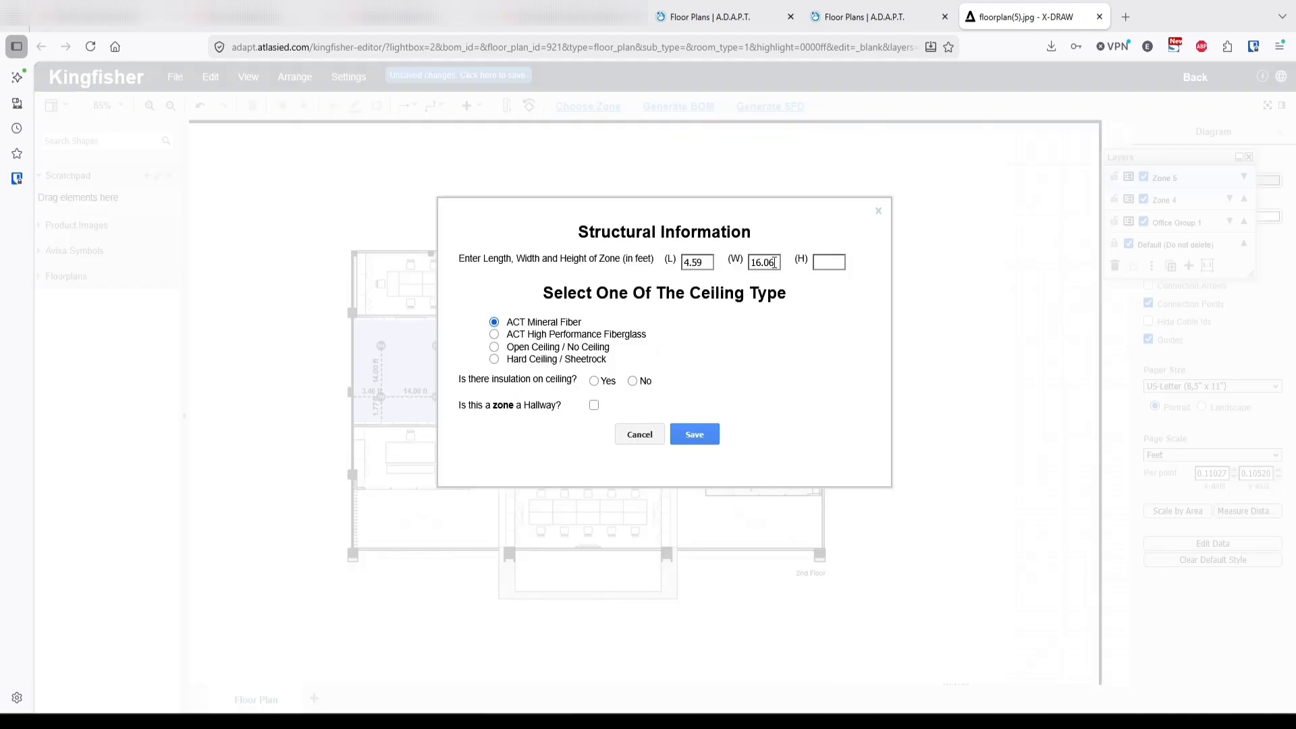
{"action": "left_click", "coordinate": [829, 262]}
{"action": "type", "text": "12"}
{"action": "left_click", "coordinate": [694, 433]}
Step: Group Zone 4 and Zone 5 as "Classroom" with a magenta color
{"action": "left_click", "coordinate": [1206, 265]}
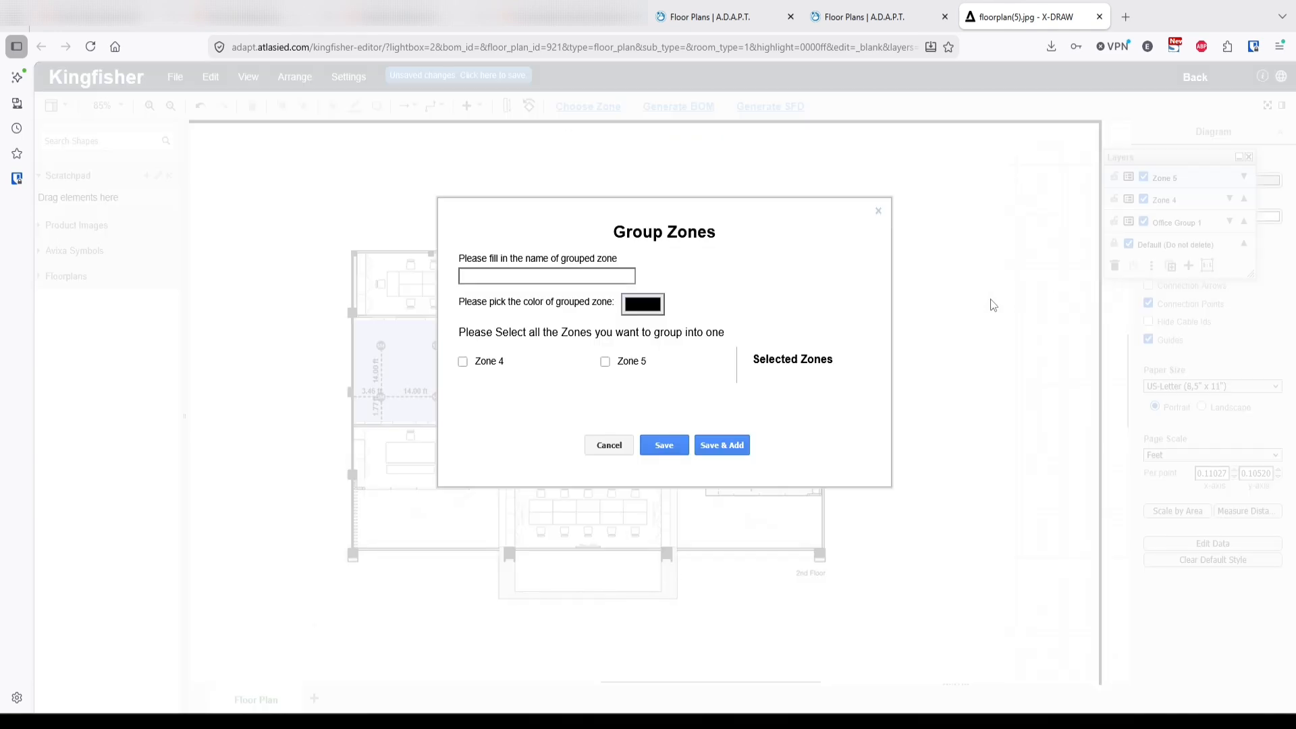
{"action": "left_click", "coordinate": [462, 362]}
{"action": "left_click", "coordinate": [604, 362]}
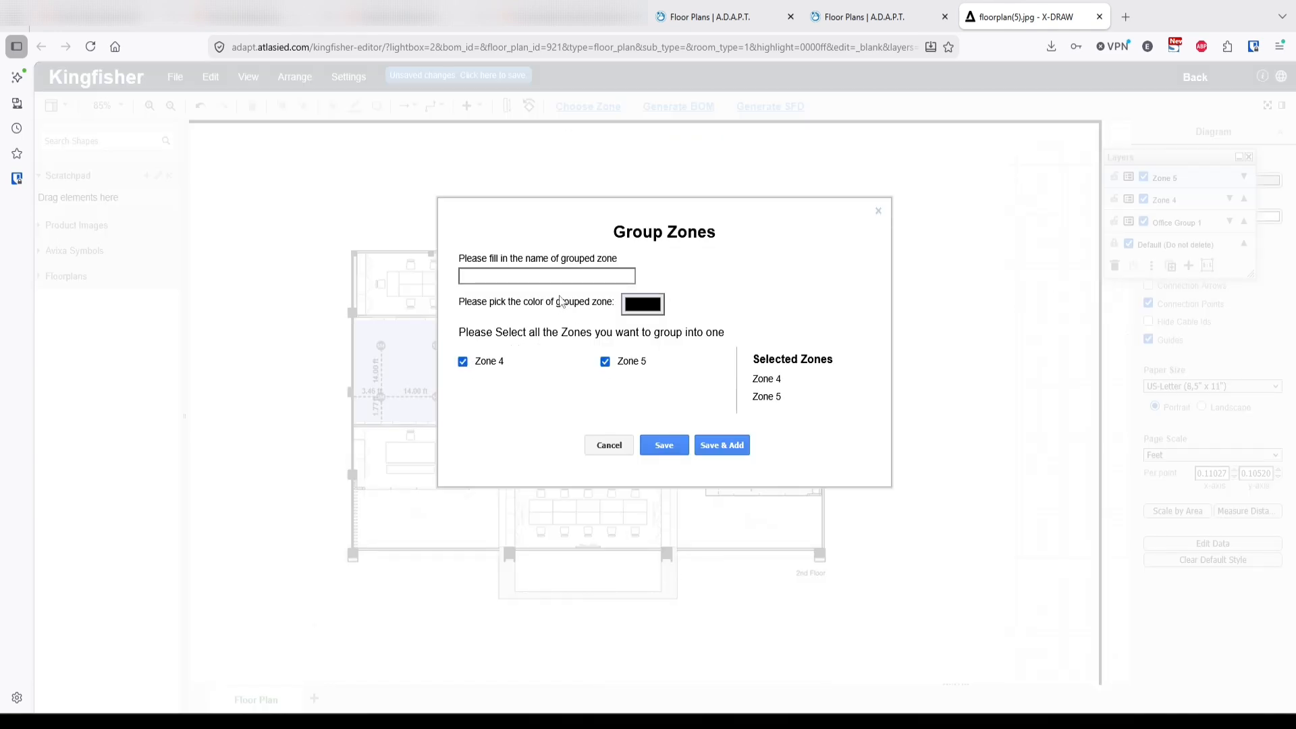
{"action": "left_click", "coordinate": [546, 276]}
{"action": "type", "text": "Classroom"}
{"action": "left_click", "coordinate": [643, 303]}
{"action": "left_click", "coordinate": [246, 66]}
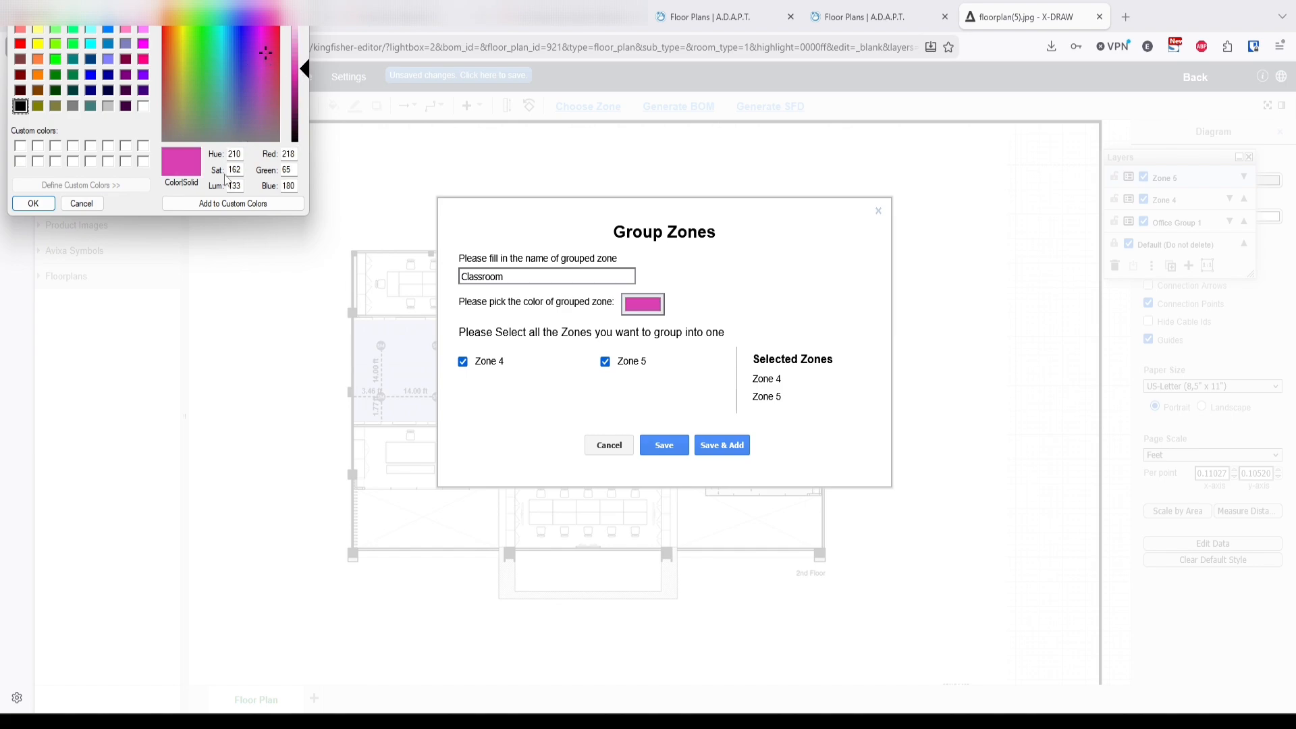
{"action": "left_click", "coordinate": [33, 203]}
{"action": "left_click", "coordinate": [664, 445]}
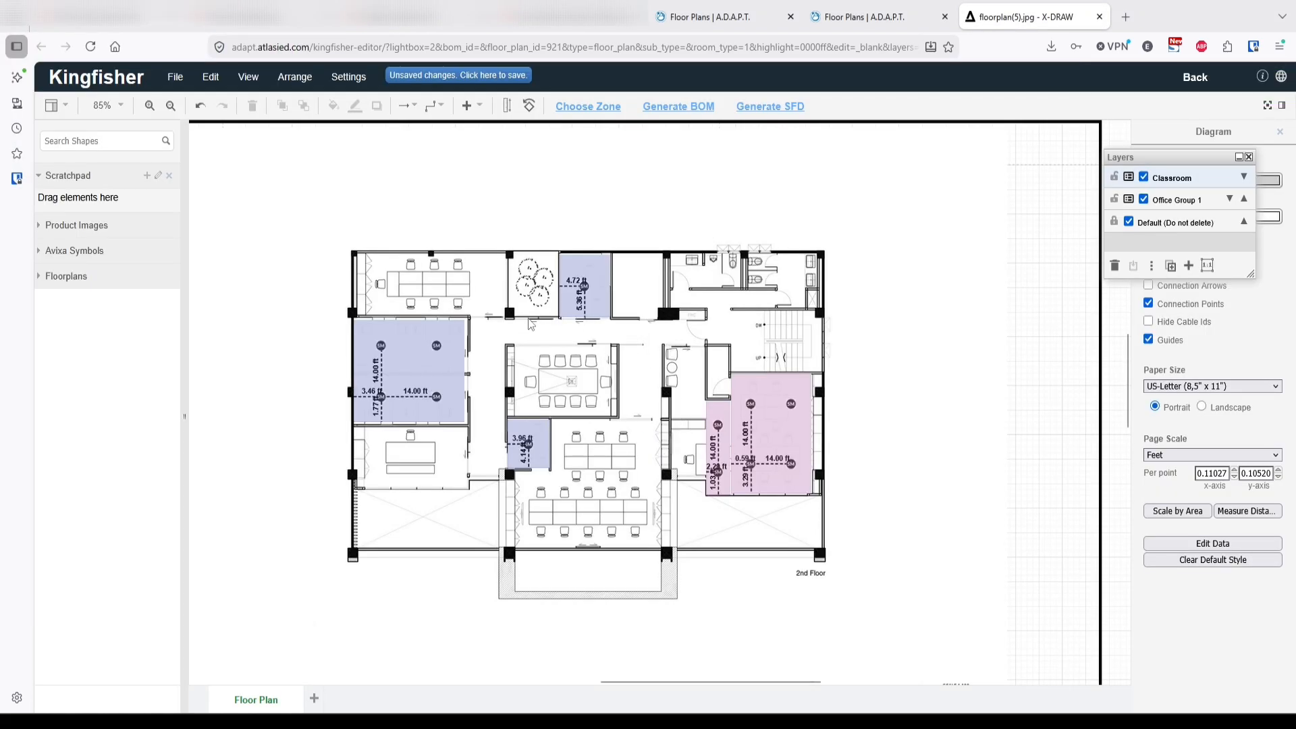
Step: Add a horizontal hallway zone about 44 by 4.4 ft below the plant area, 9 ft high, ACT Mineral Fiber ceiling, no insulation
{"action": "left_click", "coordinate": [587, 107]}
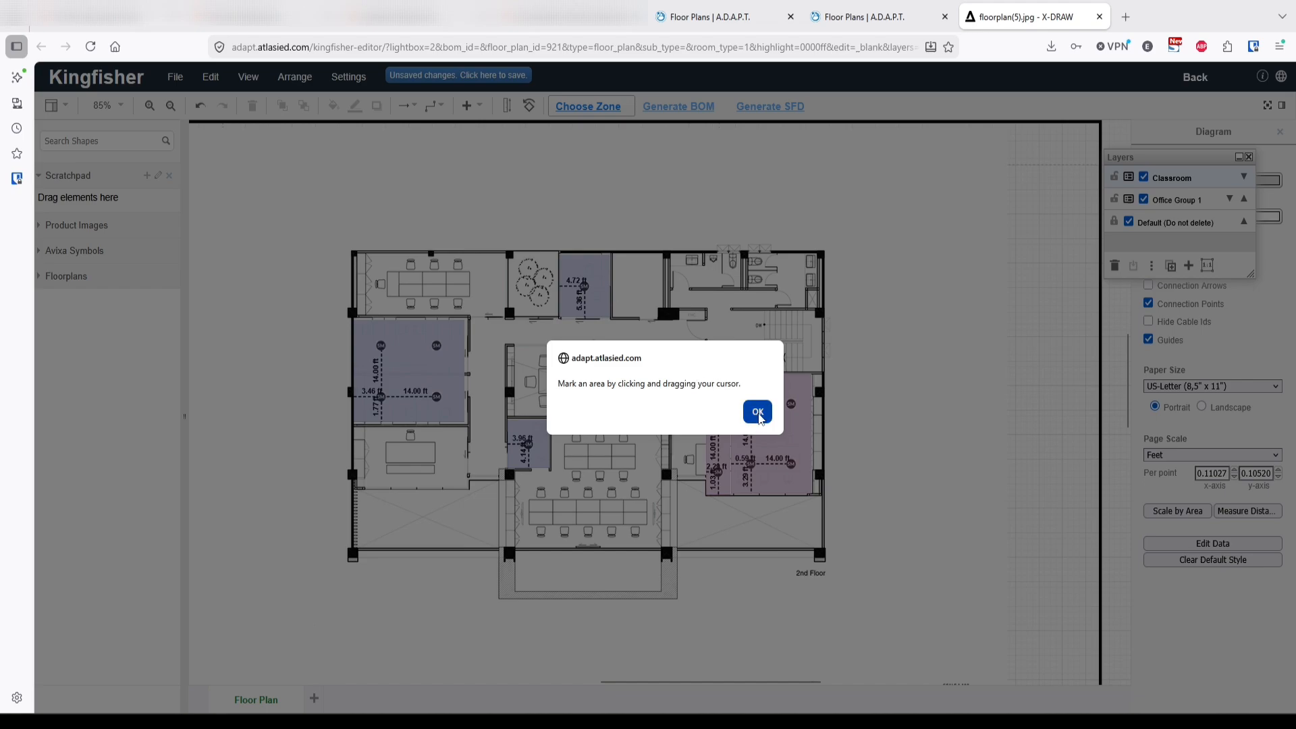
{"action": "left_click", "coordinate": [757, 411]}
{"action": "left_click_drag", "start_coordinate": [471, 323], "coordinate": [704, 344]}
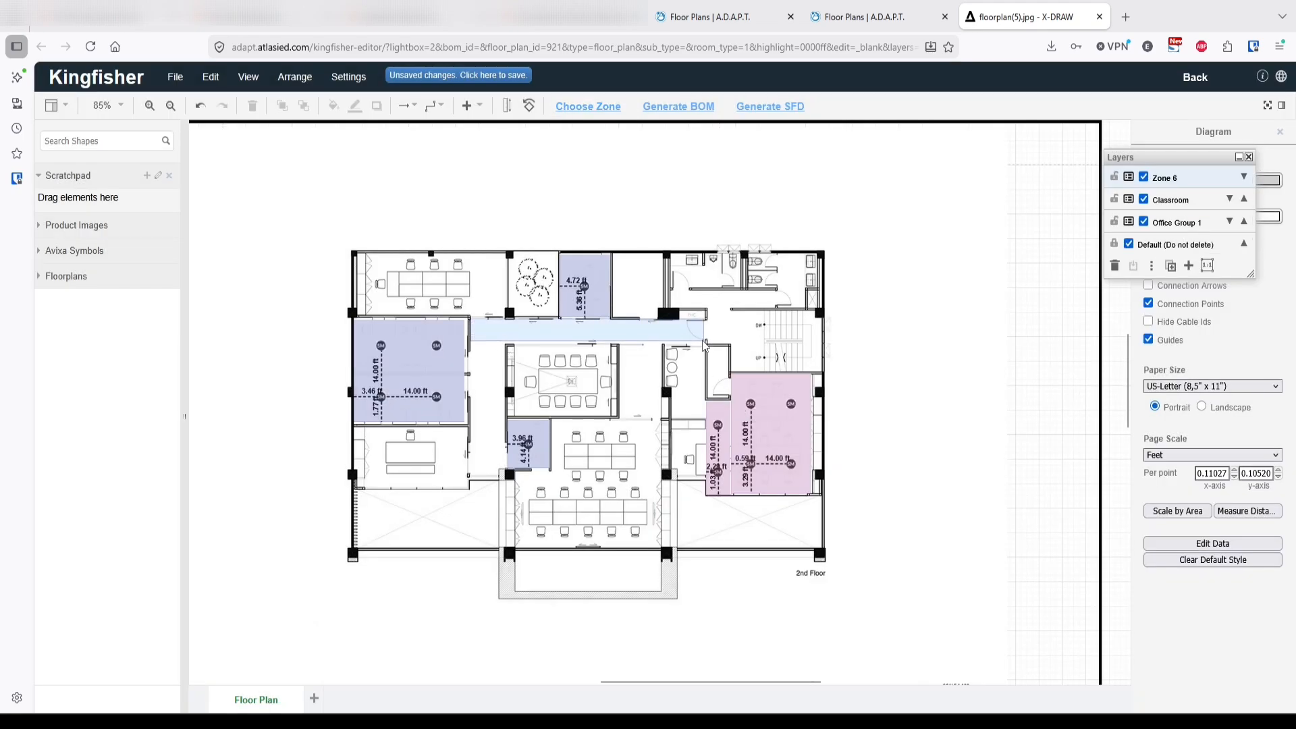
{"action": "type", "text": "9"}
{"action": "left_click", "coordinate": [494, 321]}
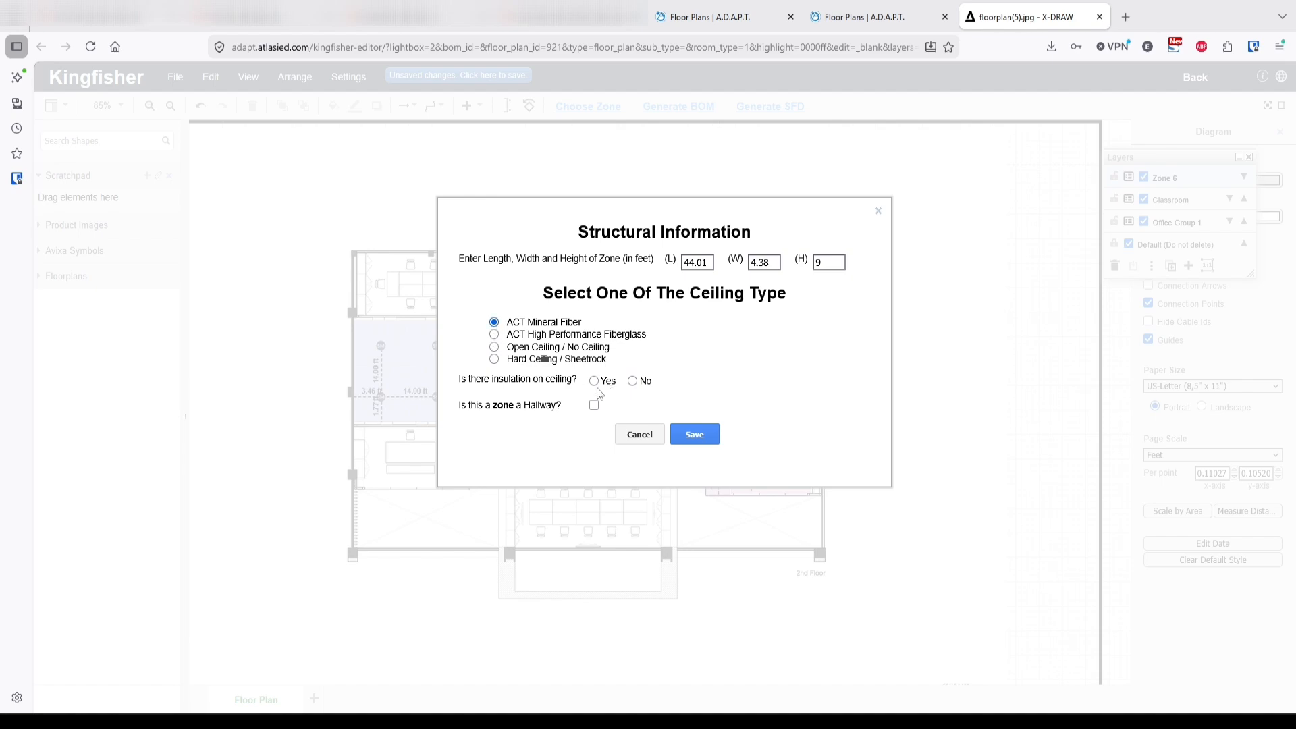
{"action": "left_click", "coordinate": [633, 381]}
{"action": "left_click", "coordinate": [594, 405]}
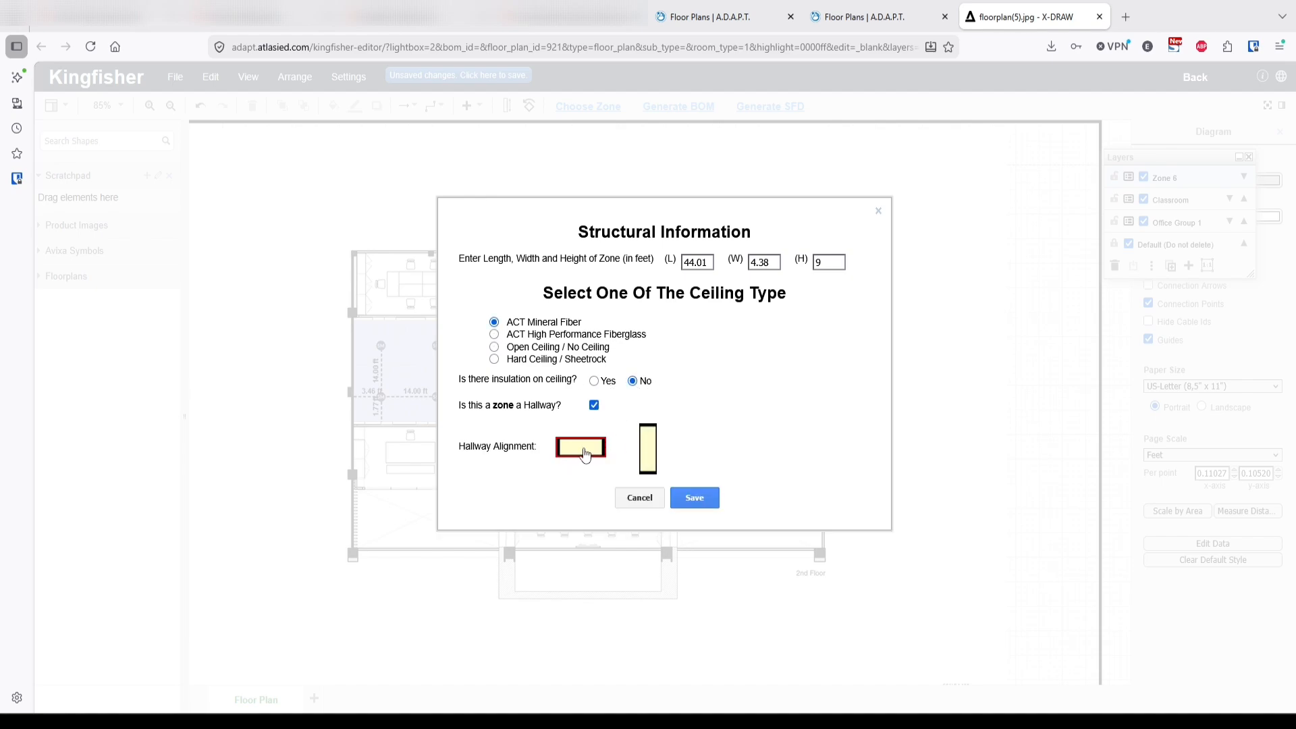
{"action": "left_click", "coordinate": [695, 498]}
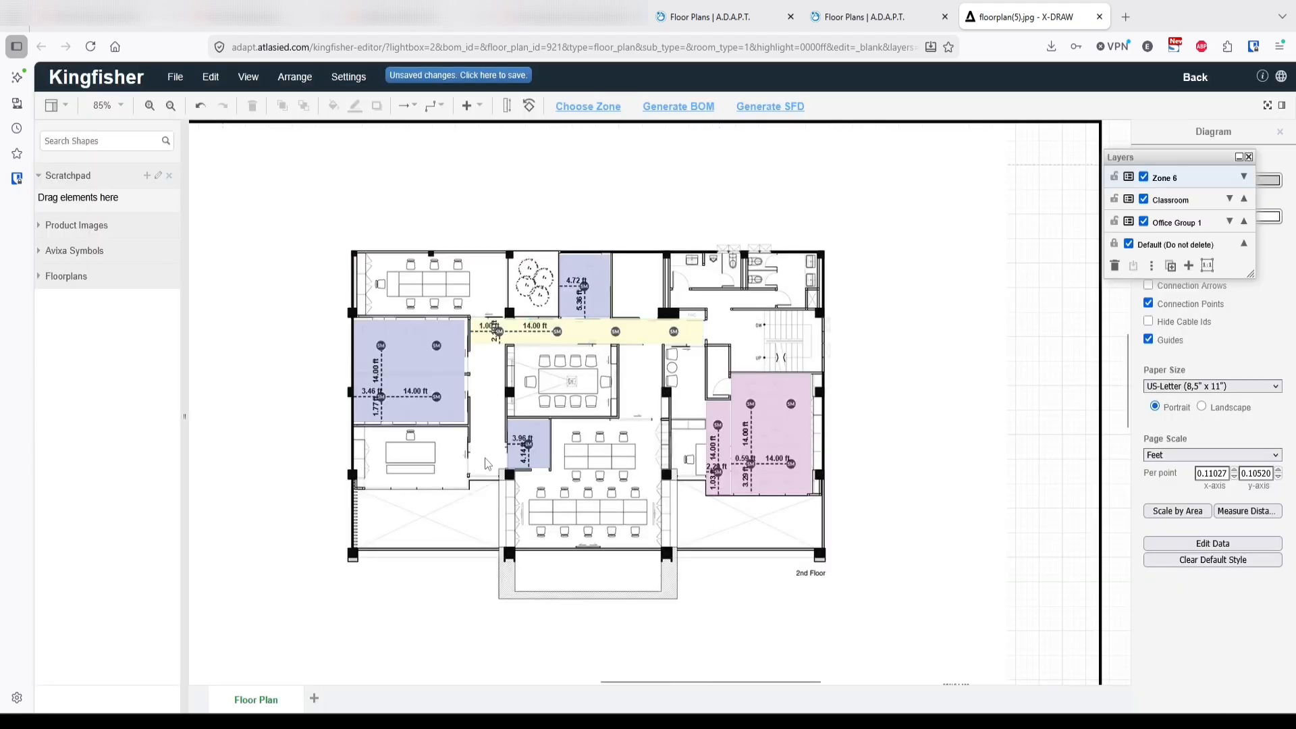
Step: Add a vertical hallway zone about 6.6 by 23.1 ft beside the blue office, 9 ft high, ACT Mineral Fiber ceiling, no insulation
{"action": "key", "text": "Return"}
{"action": "left_click_drag", "start_coordinate": [476, 420], "coordinate": [498, 331]}
{"action": "left_click", "coordinate": [632, 381]}
{"action": "left_click", "coordinate": [594, 405]}
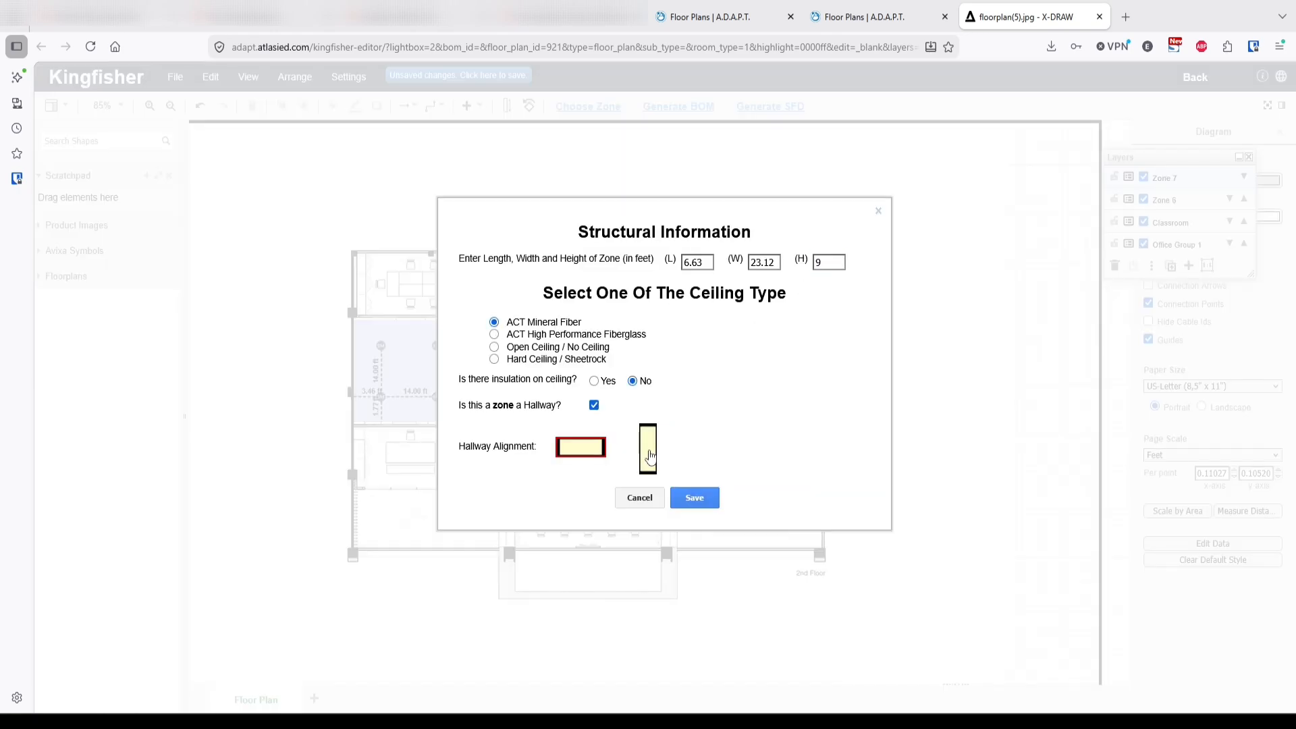
{"action": "left_click", "coordinate": [692, 498]}
Step: Group Zone 6 and Zone 7 as "Hallway" with a green color
{"action": "left_click", "coordinate": [463, 362]}
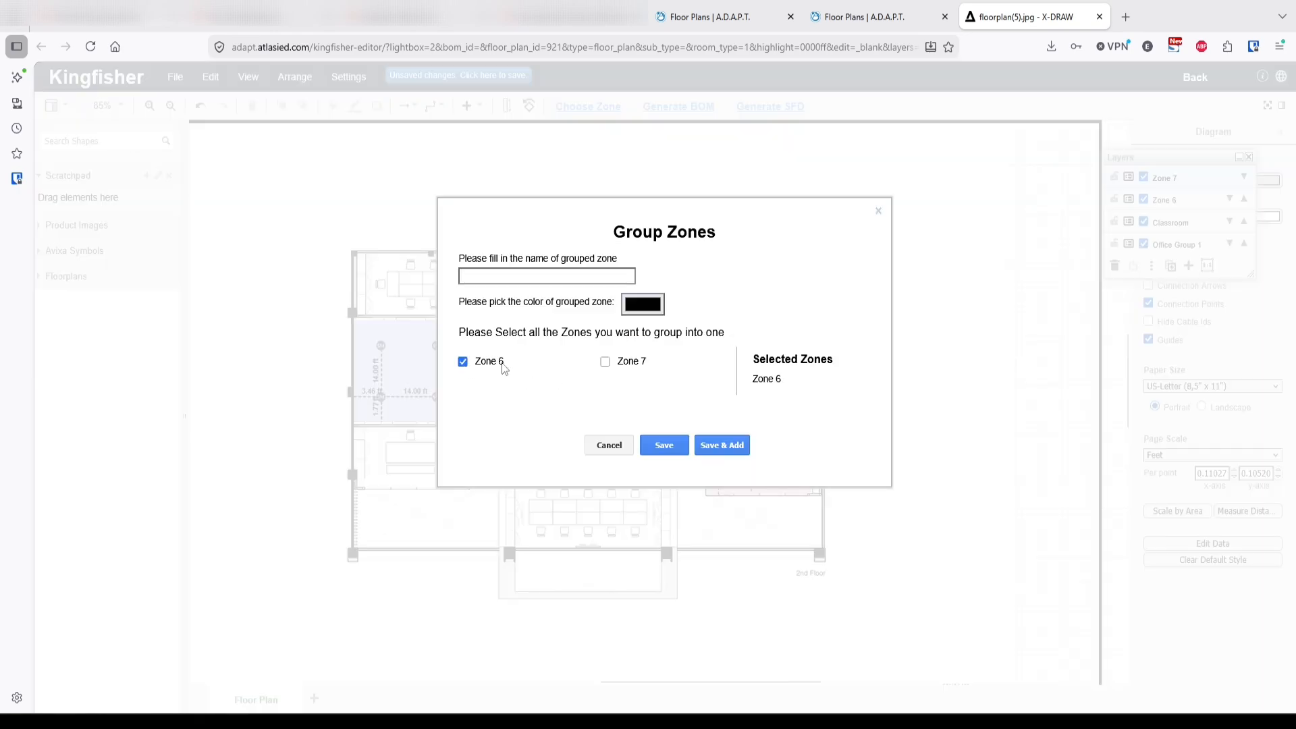
{"action": "left_click", "coordinate": [604, 362]}
{"action": "left_click", "coordinate": [527, 277]}
{"action": "type", "text": "Hallway"}
{"action": "left_click", "coordinate": [642, 304]}
{"action": "left_click", "coordinate": [206, 47]}
{"action": "left_click_drag", "start_coordinate": [306, 139], "coordinate": [306, 66]}
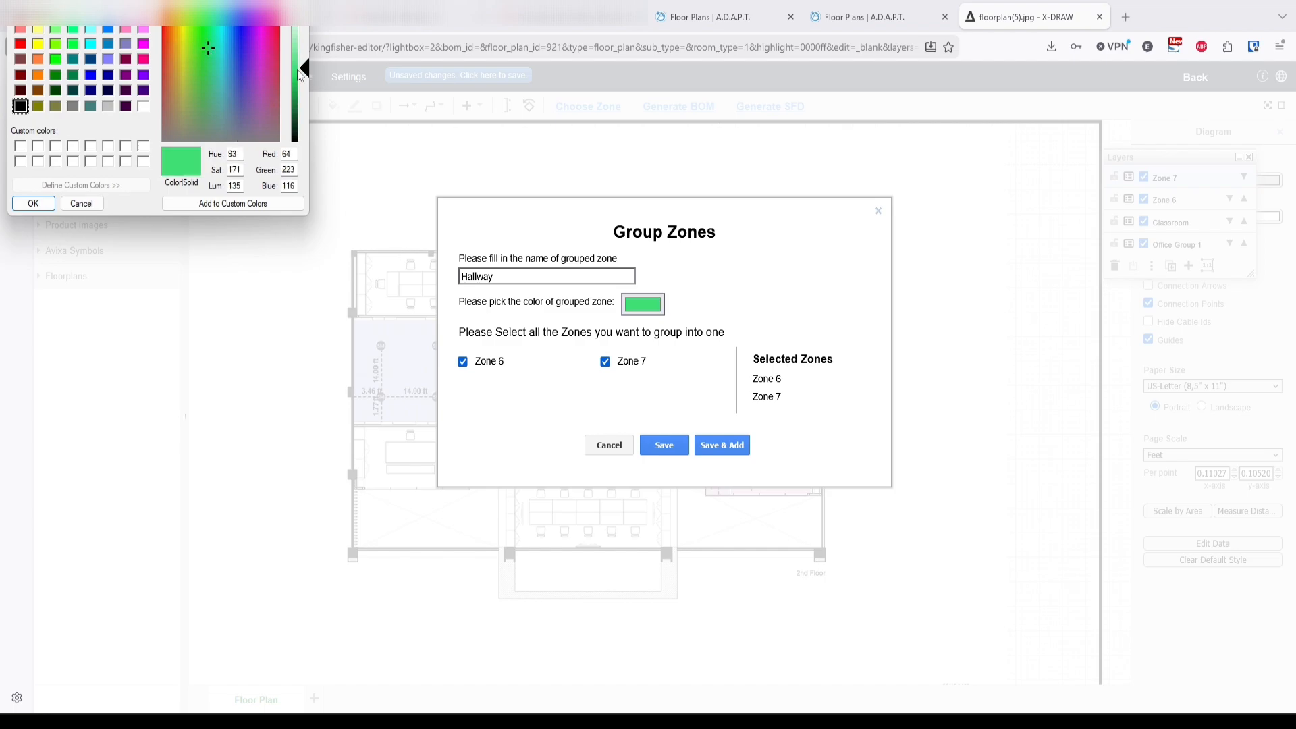
{"action": "left_click", "coordinate": [35, 203]}
{"action": "left_click", "coordinate": [661, 446]}
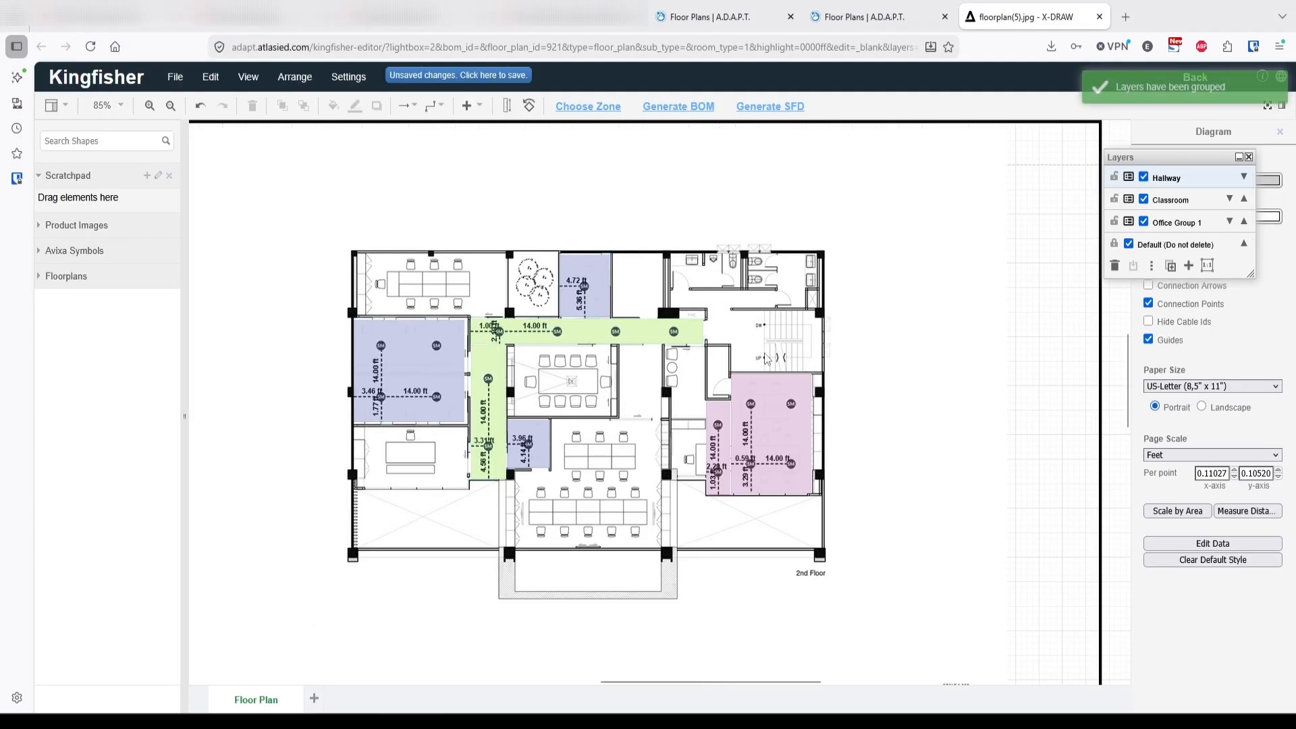
Step: Generate the BOM equipment table and the SFD for the grouped zones, and review them below the floor plan
{"action": "left_click", "coordinate": [677, 107]}
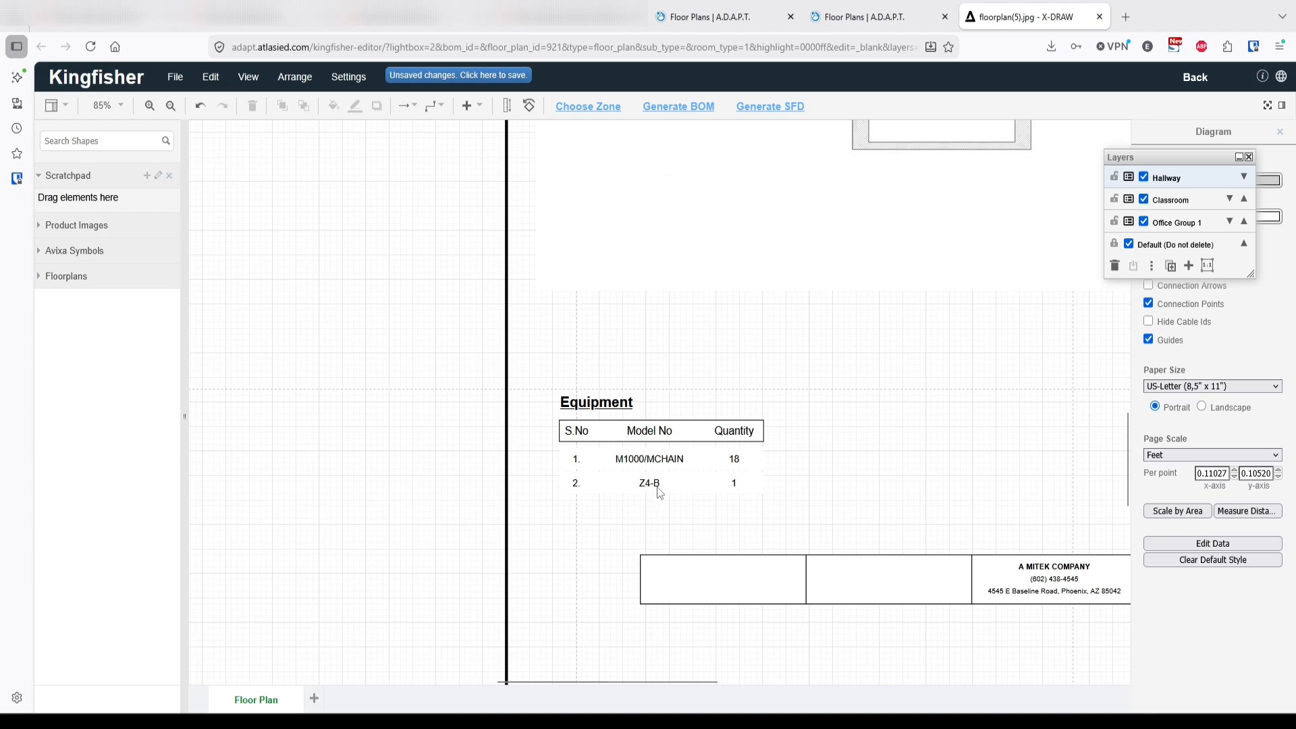
{"action": "scroll", "coordinate": [665, 487], "scroll_direction": "down", "scroll_amount": 5}
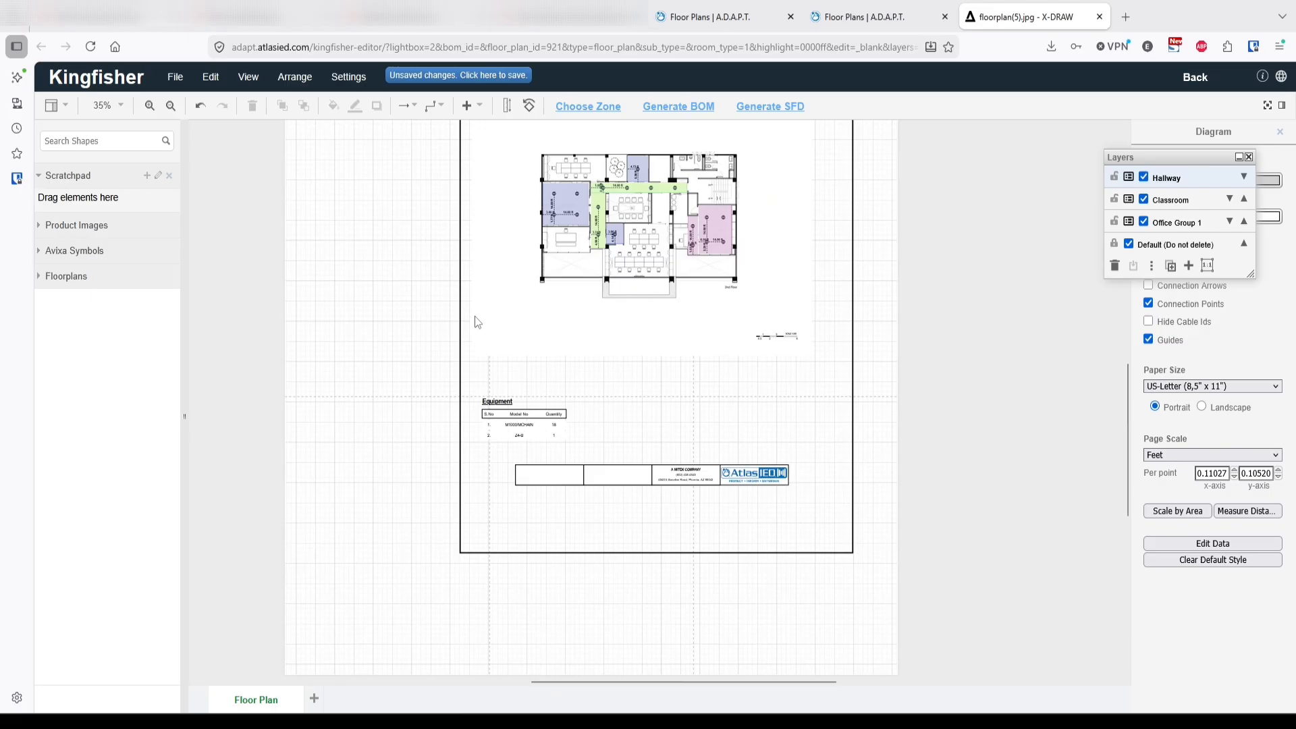
{"action": "left_click", "coordinate": [771, 108]}
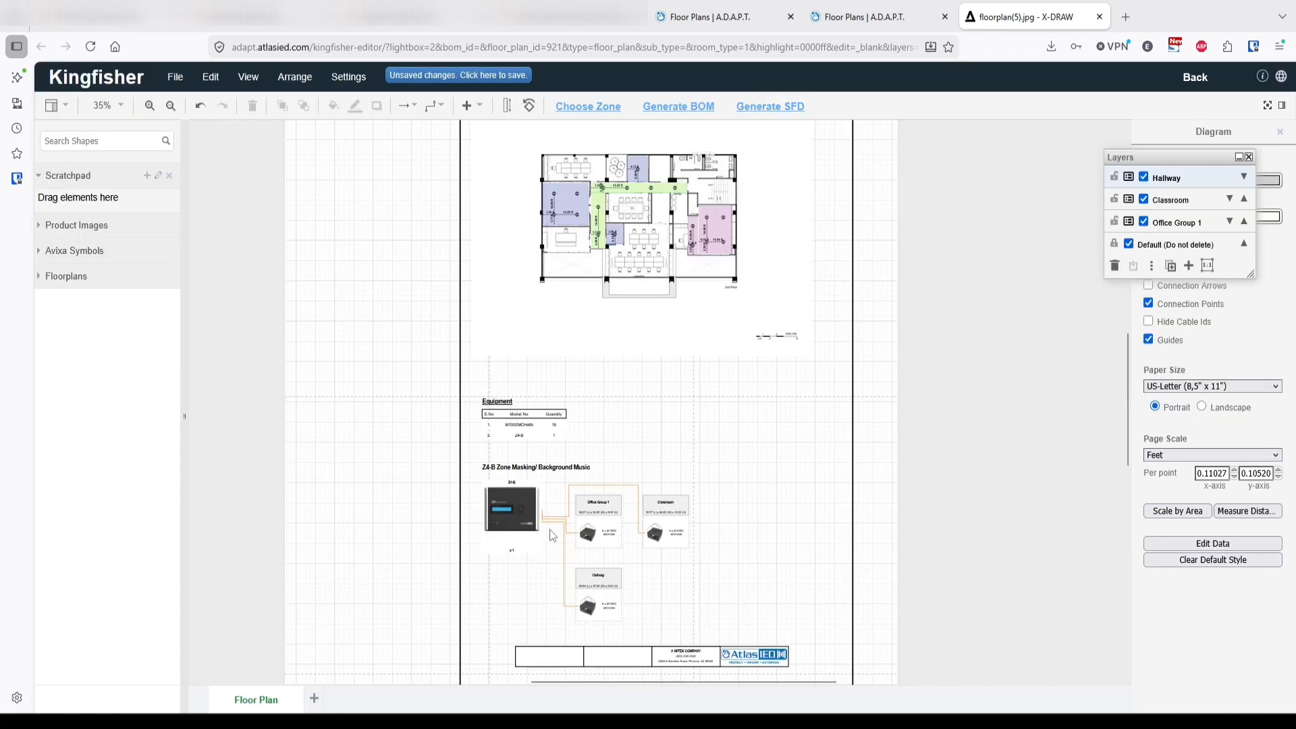
{"action": "scroll", "coordinate": [550, 529], "scroll_direction": "down", "scroll_amount": 1}
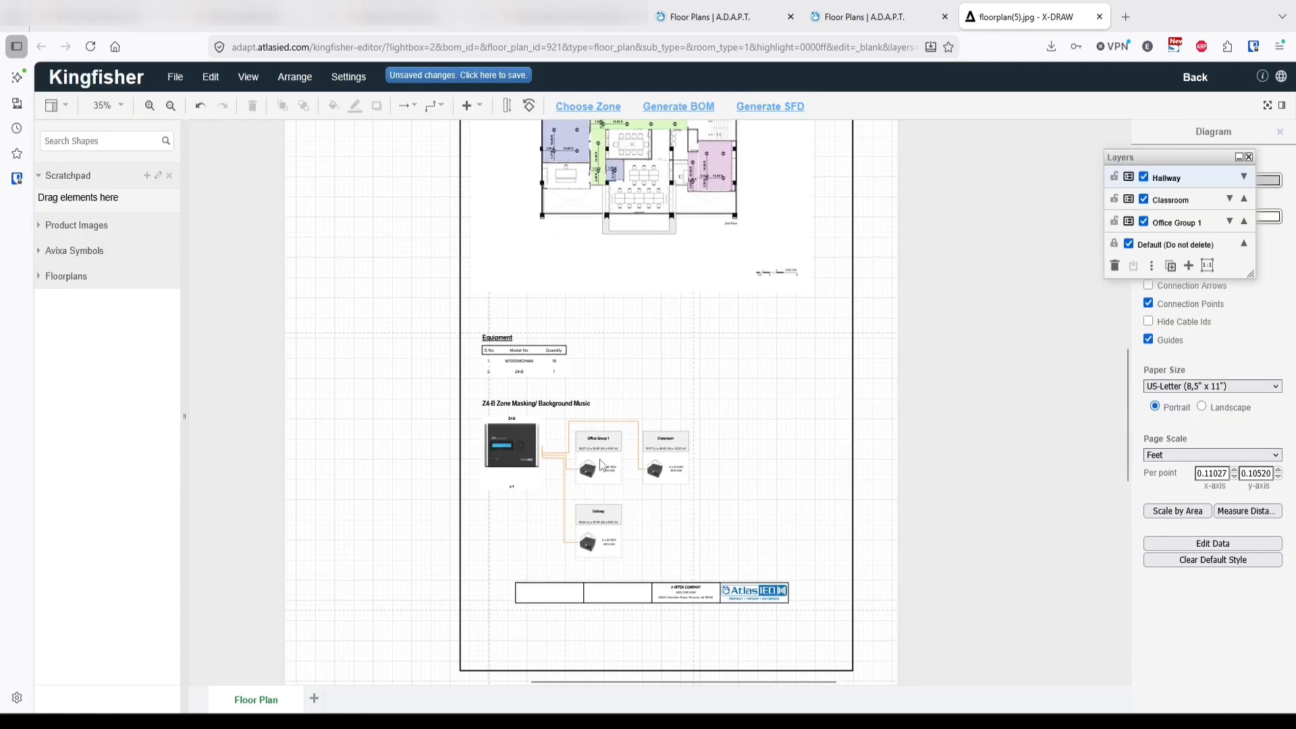
{"action": "scroll", "coordinate": [599, 458], "scroll_direction": "up", "scroll_amount": 6}
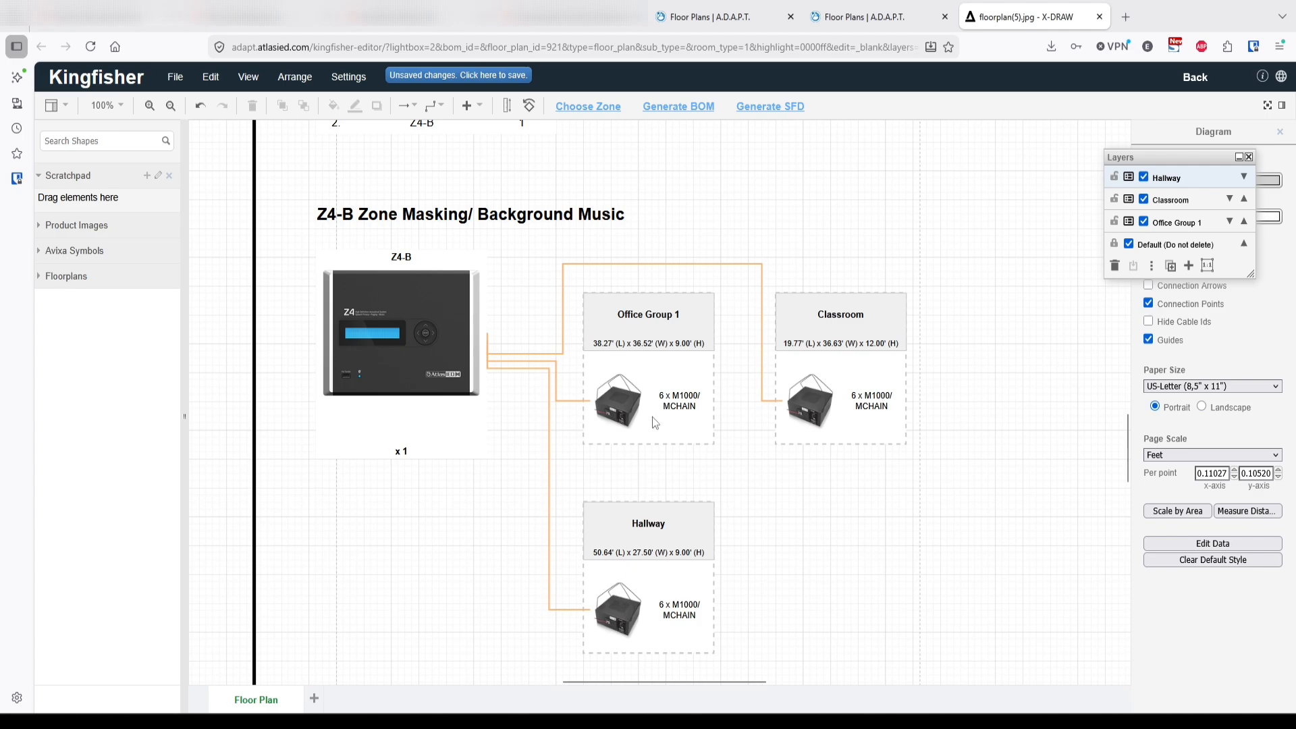
{"action": "scroll", "coordinate": [443, 278], "scroll_direction": "up", "scroll_amount": 10}
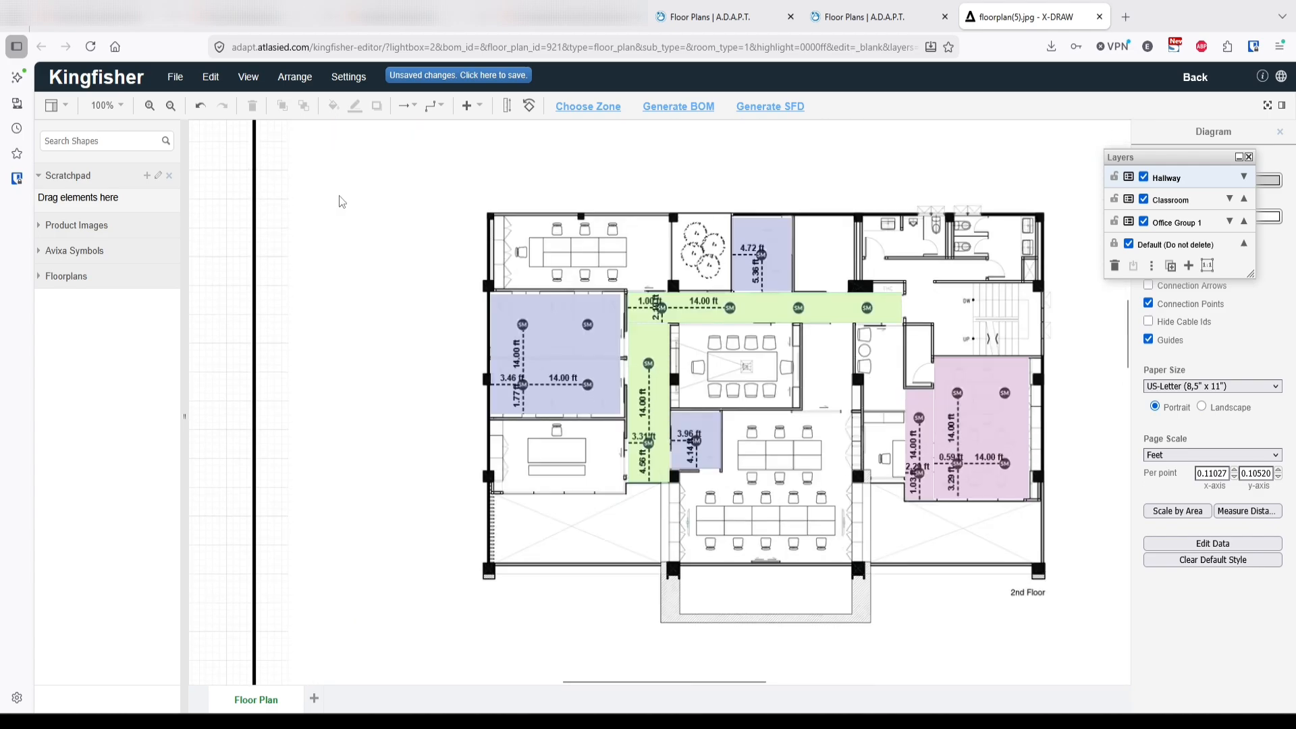
Step: Save the floor plan and close the drawing editor
{"action": "left_click", "coordinate": [176, 81]}
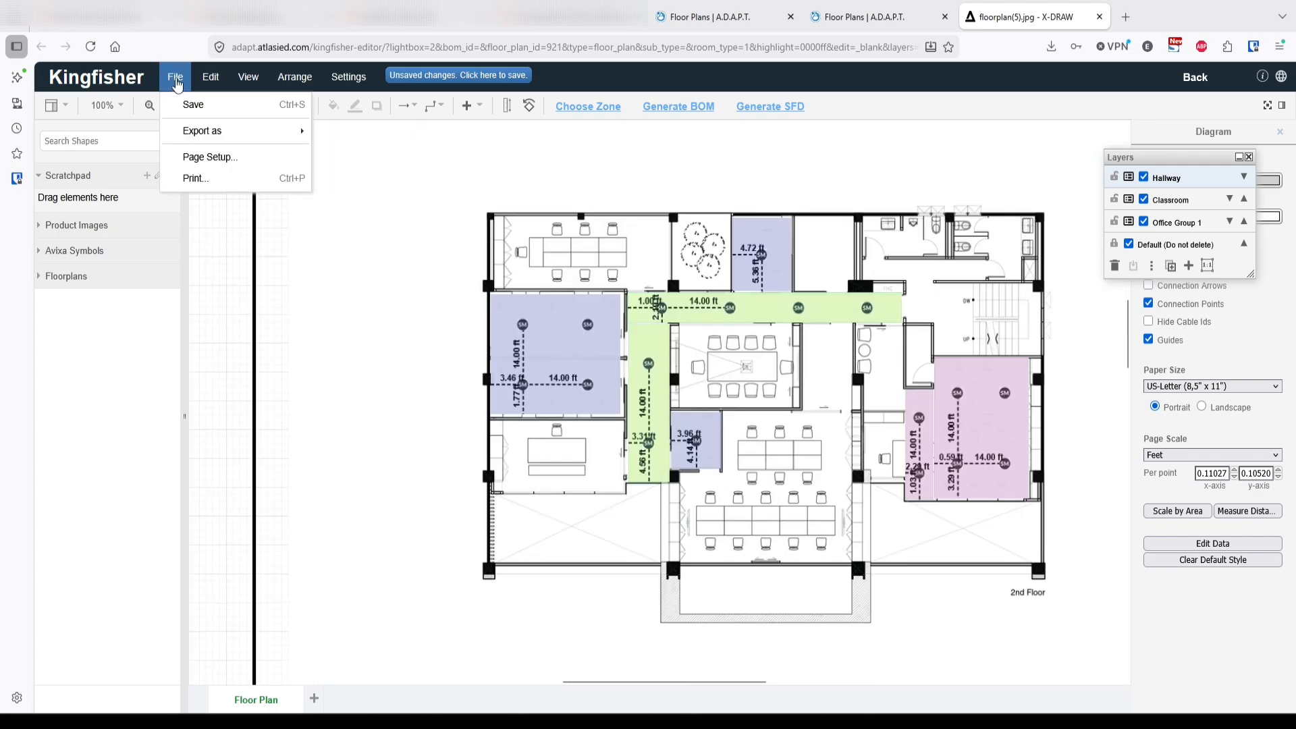
{"action": "left_click", "coordinate": [195, 105]}
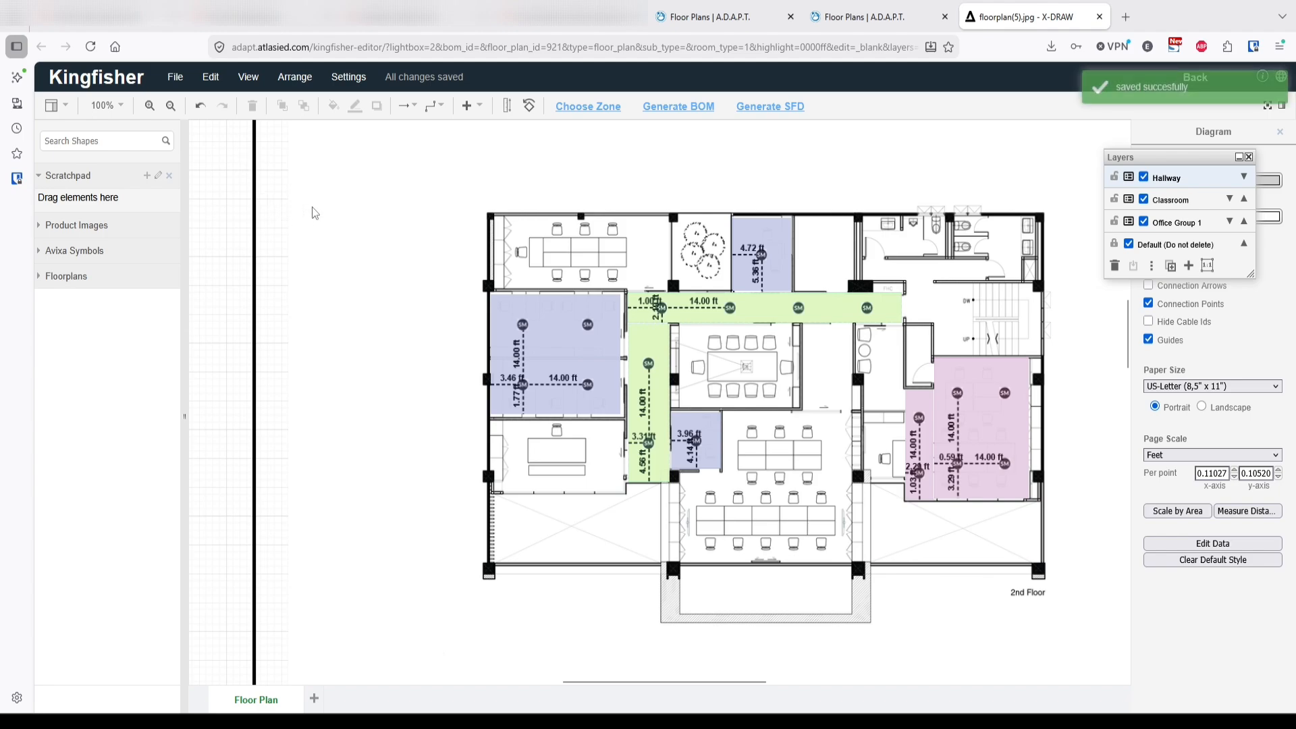
{"action": "left_click", "coordinate": [1100, 17]}
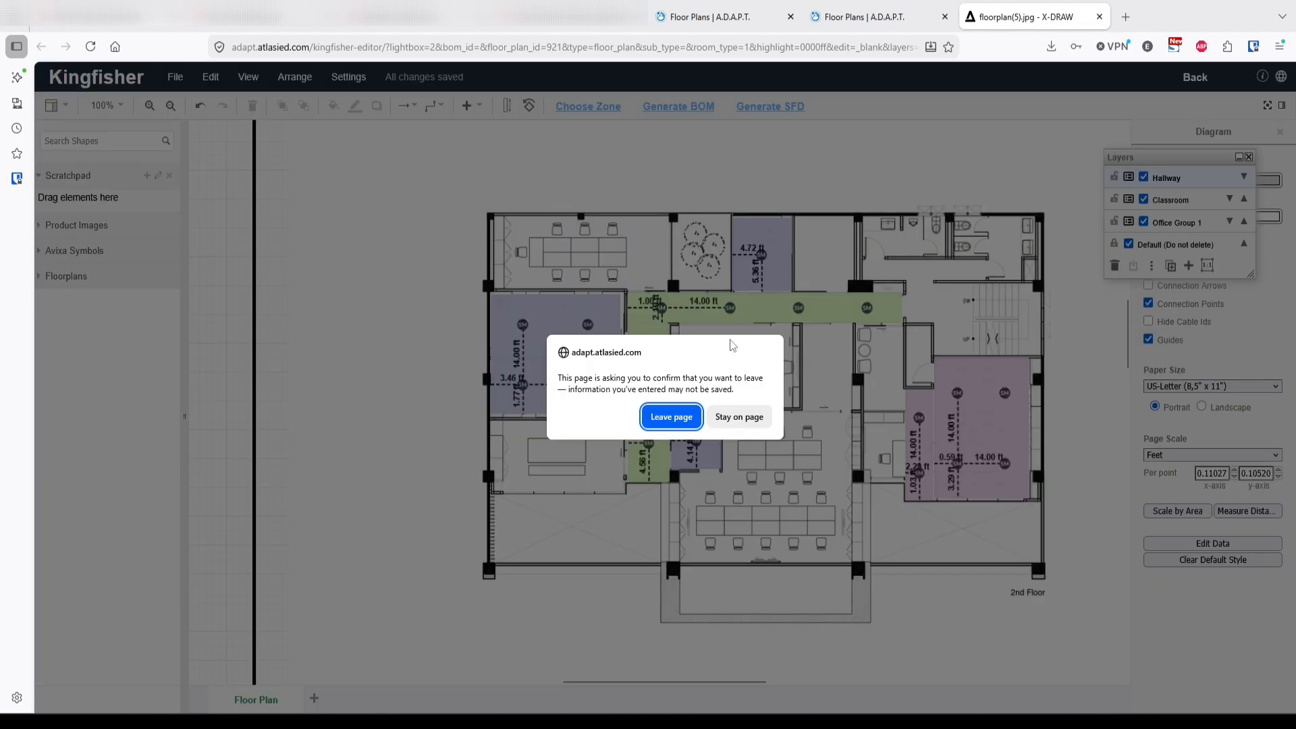
{"action": "left_click", "coordinate": [671, 416]}
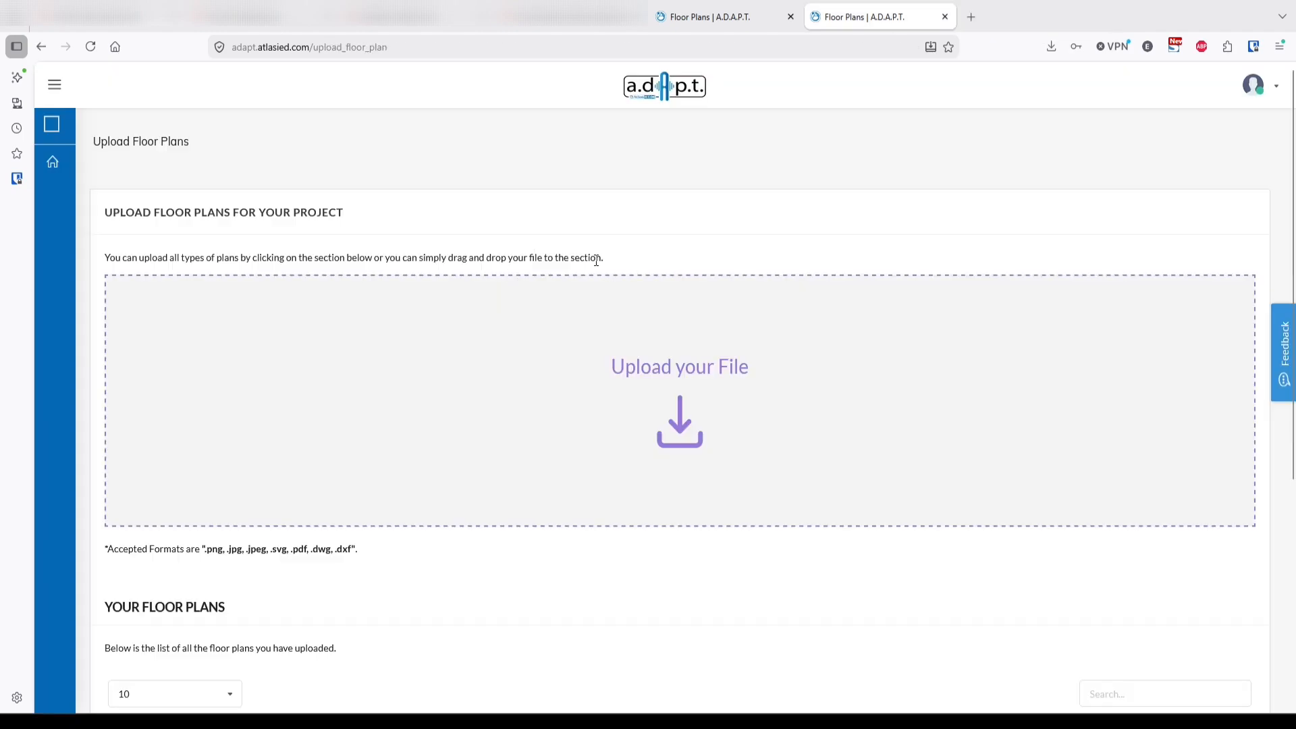
Step: Rename the uploaded floor plan file as "Elite Office Space"
{"action": "scroll", "coordinate": [594, 261], "scroll_direction": "down", "scroll_amount": 5}
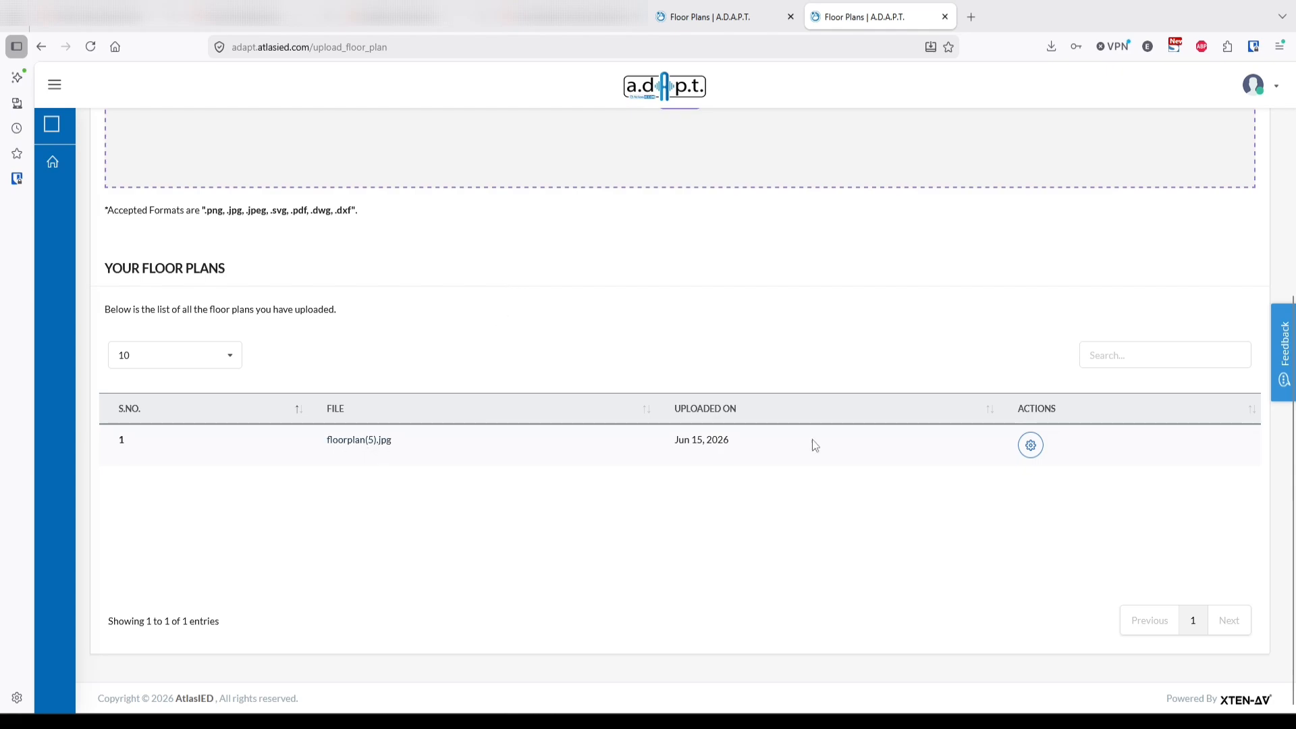
{"action": "left_click", "coordinate": [1029, 451]}
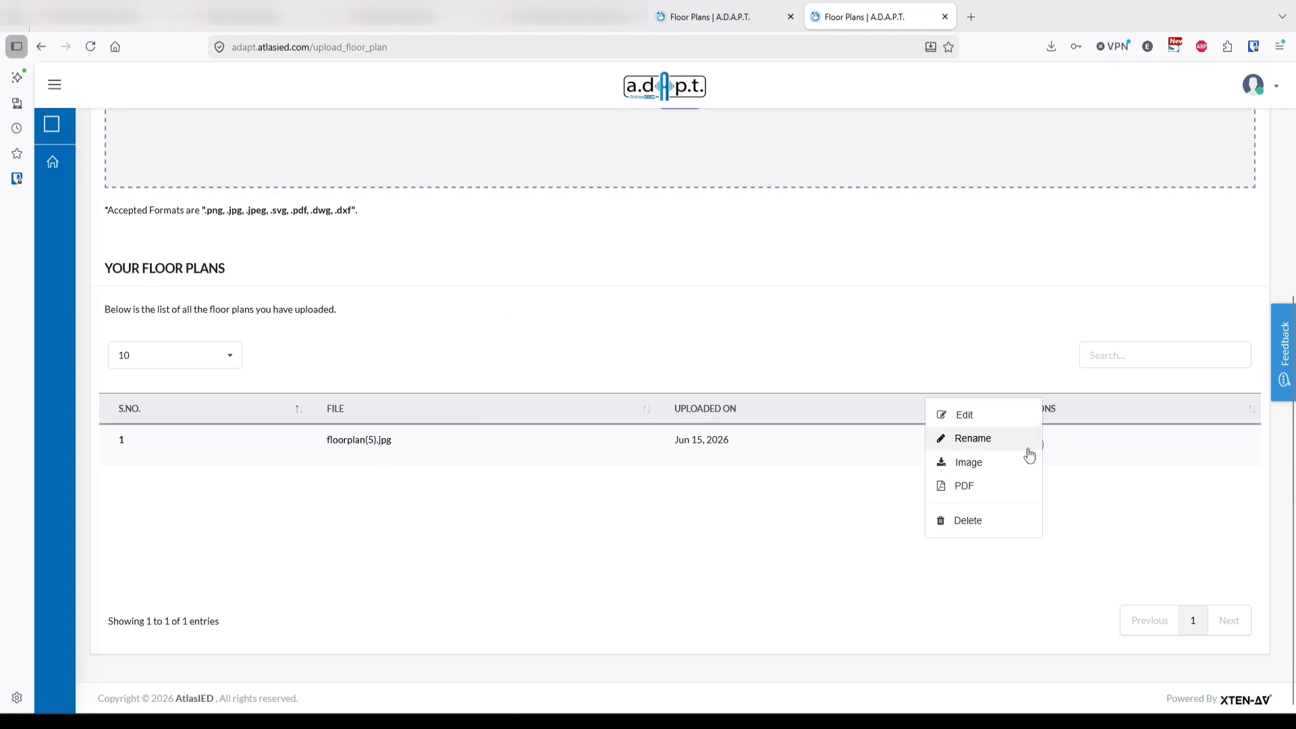
{"action": "left_click", "coordinate": [998, 439]}
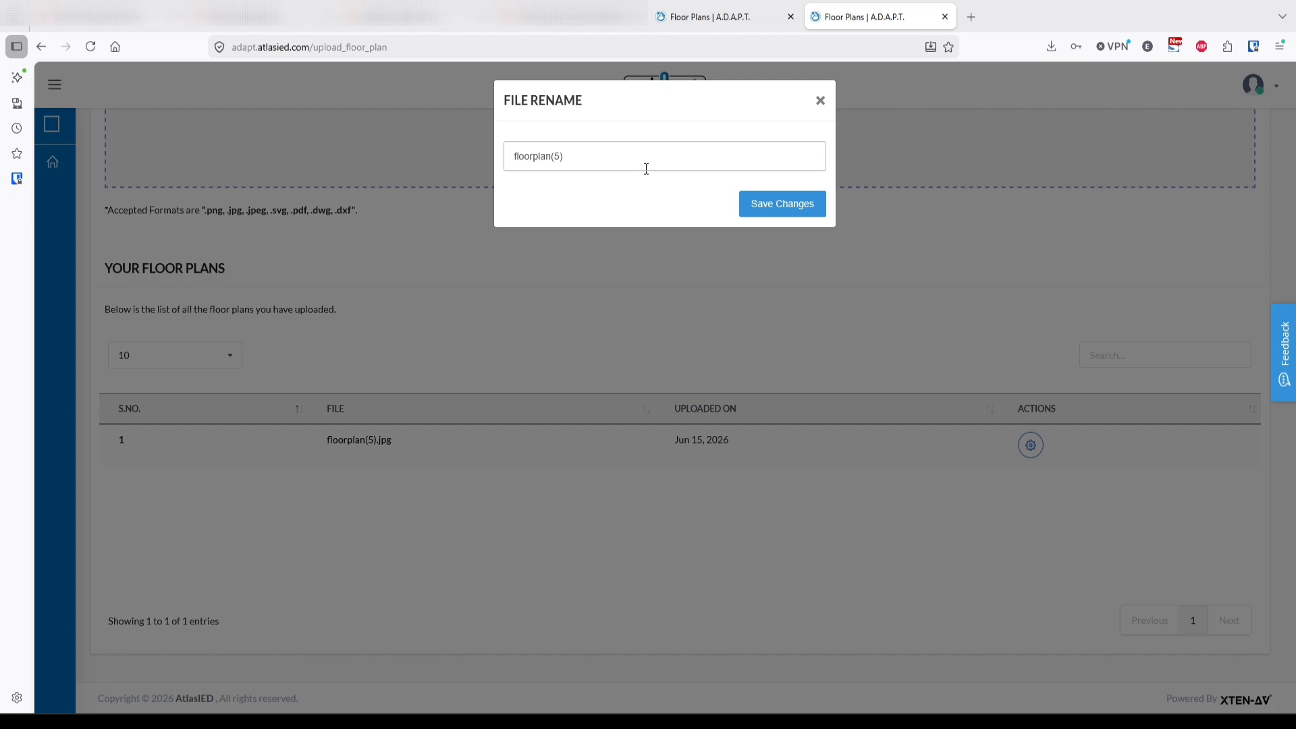
{"action": "triple_click", "coordinate": [646, 169]}
{"action": "type", "text": "Elite Office Space"}
{"action": "left_click", "coordinate": [776, 206]}
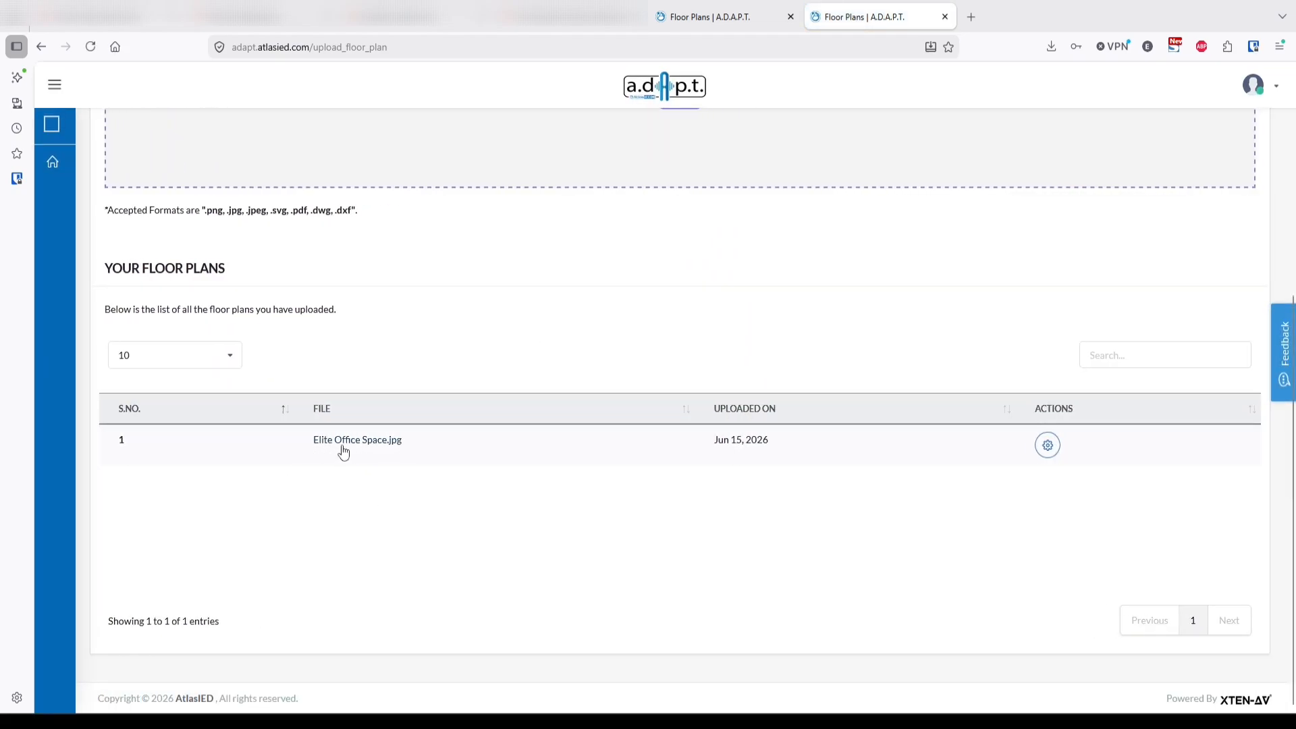
Step: Reopen the Elite Office Space floor plan, export it as a PDF and review the exported sheet
{"action": "left_click", "coordinate": [343, 448]}
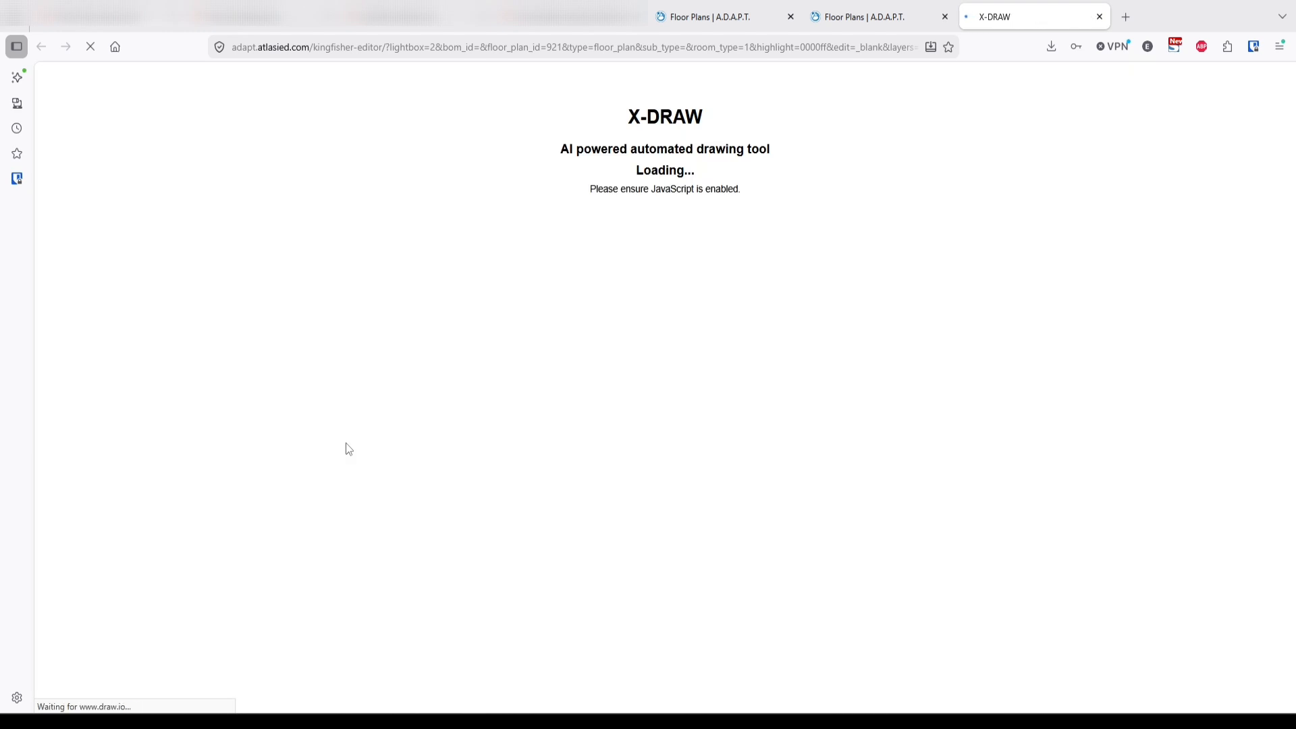
{"action": "scroll", "coordinate": [635, 512], "scroll_direction": "up", "scroll_amount": 3}
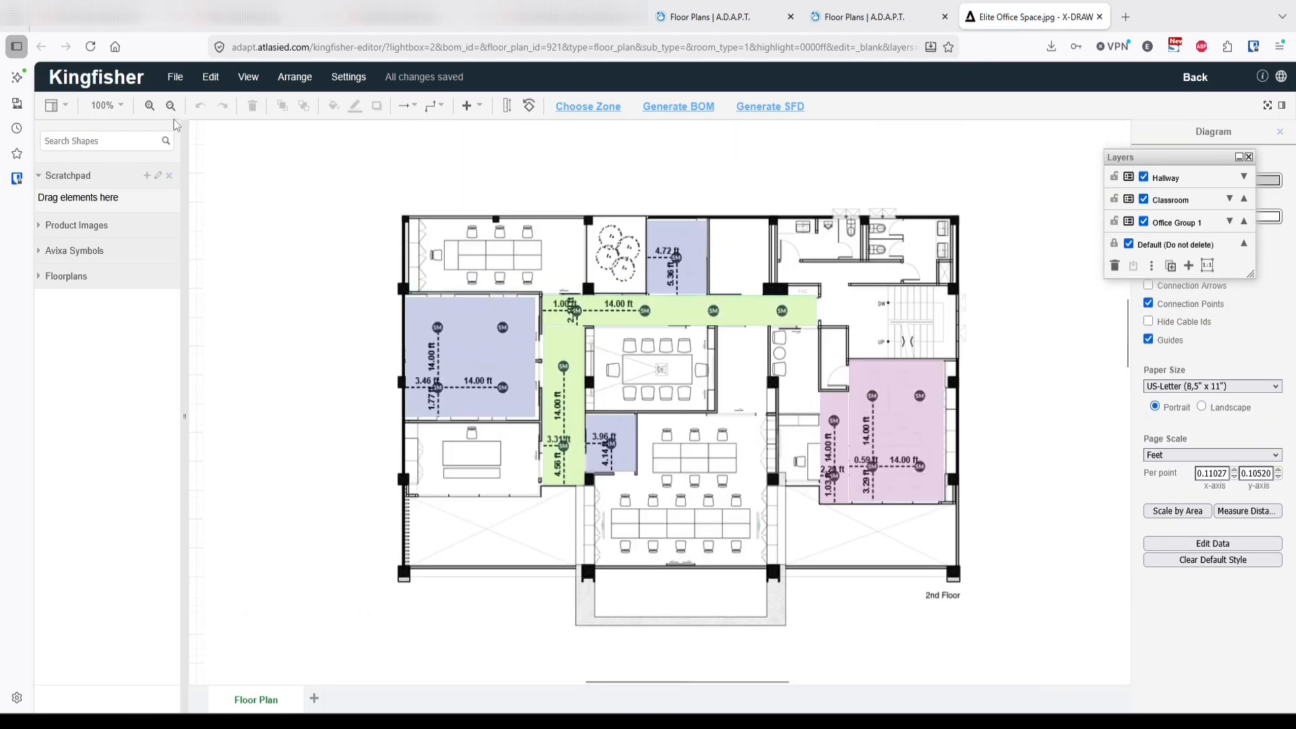
{"action": "left_click", "coordinate": [174, 77]}
{"action": "mouse_move", "coordinate": [213, 135]}
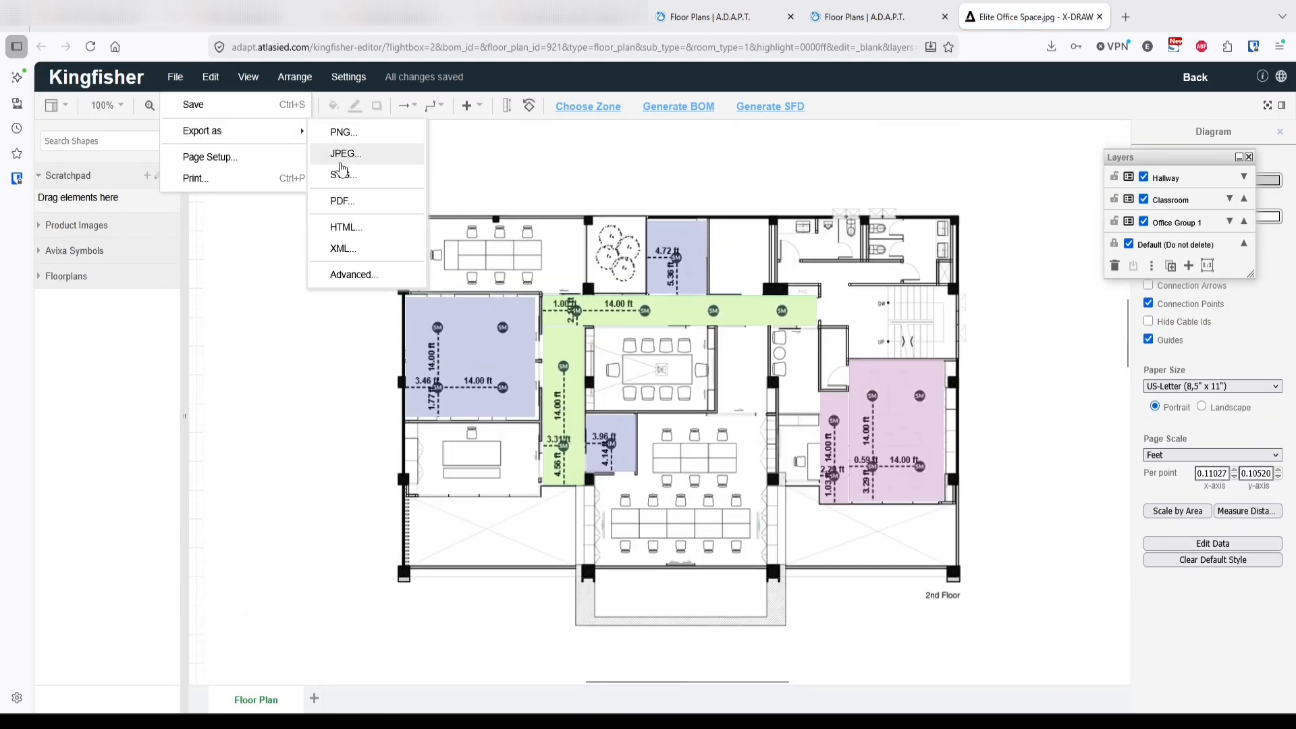
{"action": "left_click", "coordinate": [342, 201]}
{"action": "scroll", "coordinate": [405, 304], "scroll_direction": "down", "scroll_amount": 15}
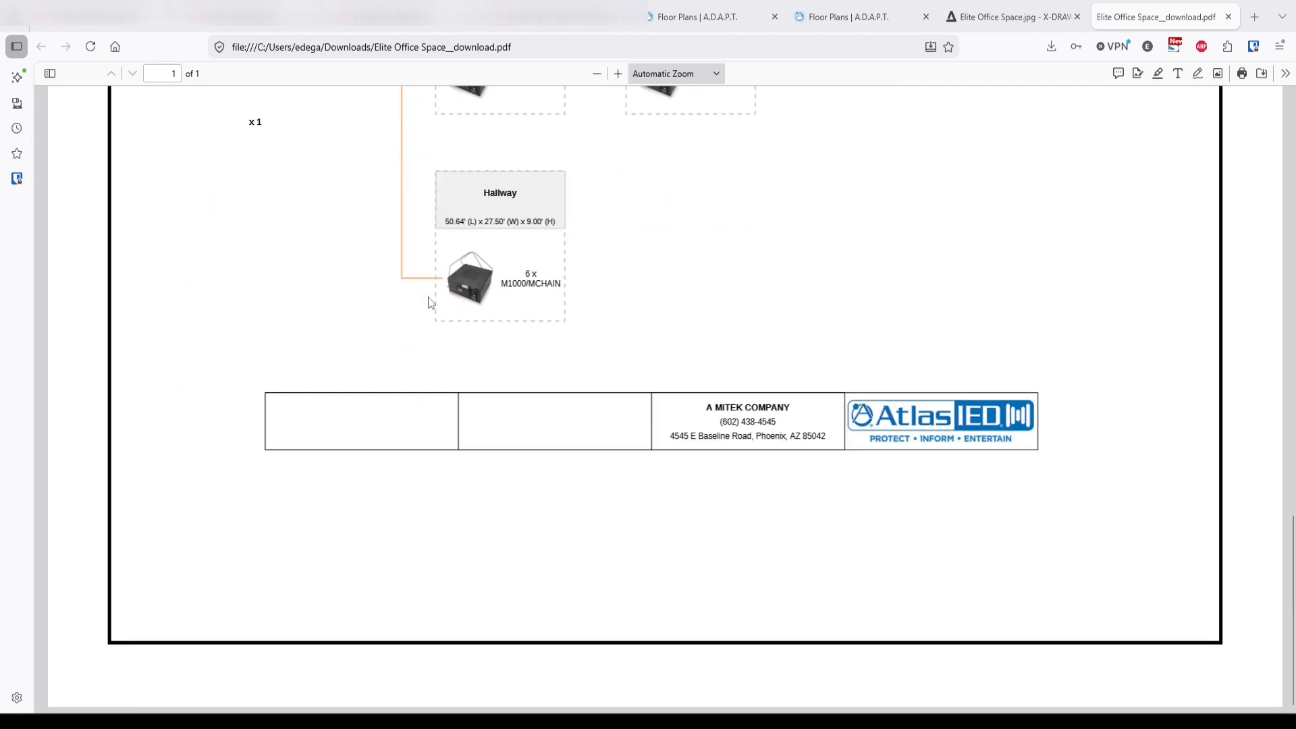
{"action": "scroll", "coordinate": [430, 303], "scroll_direction": "up", "scroll_amount": 10}
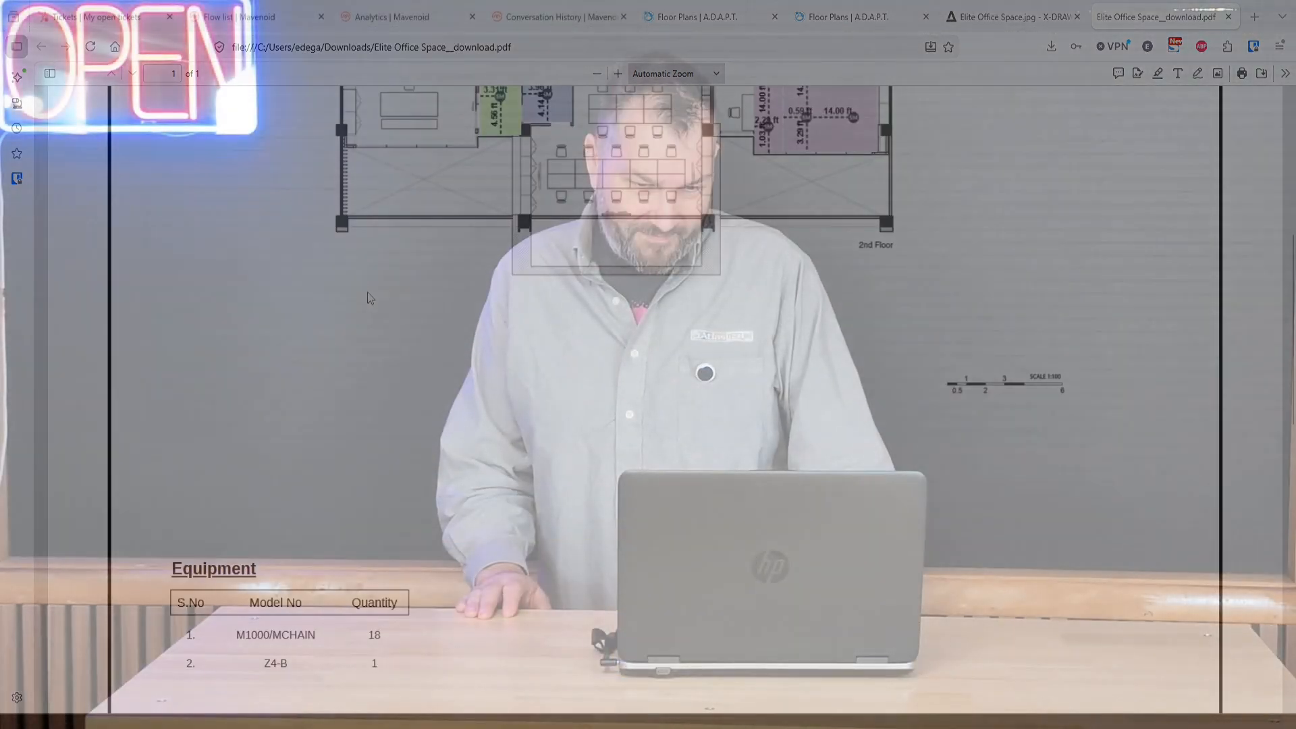